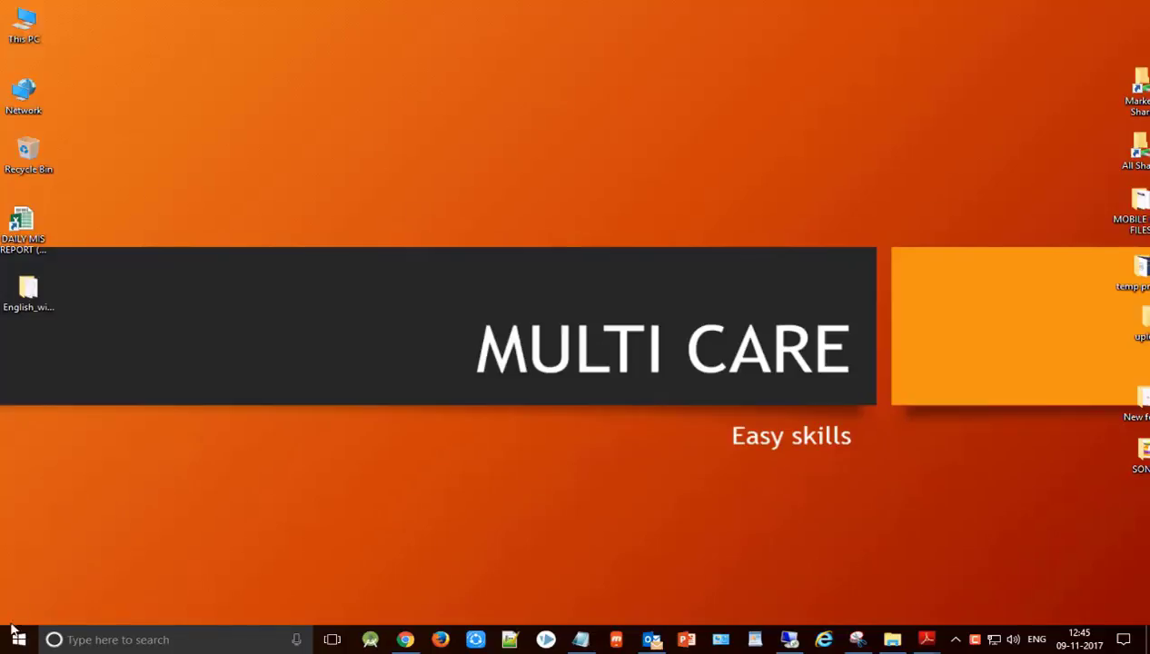
Launch Excel 2016 by searching 'excel' from the Start menu
{"action": "left_click", "coordinate": [14, 636]}
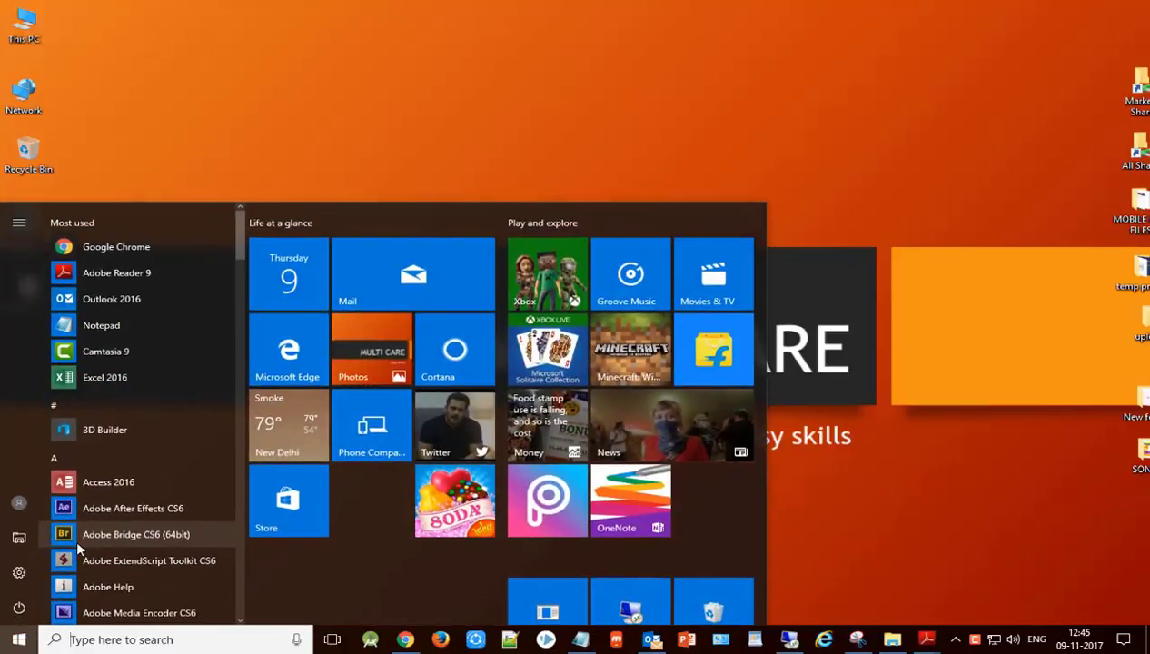
{"action": "type", "text": "excel"}
{"action": "key", "text": "Return"}
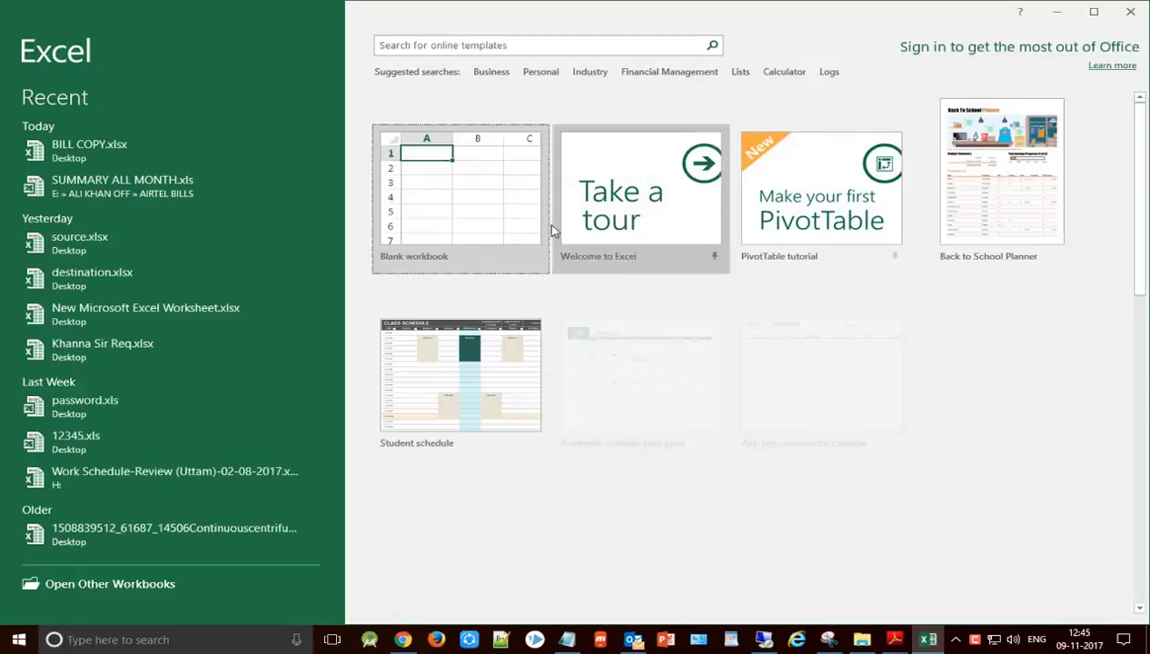
Create a blank workbook and try selecting the range A1 to H29
{"action": "left_click", "coordinate": [457, 236]}
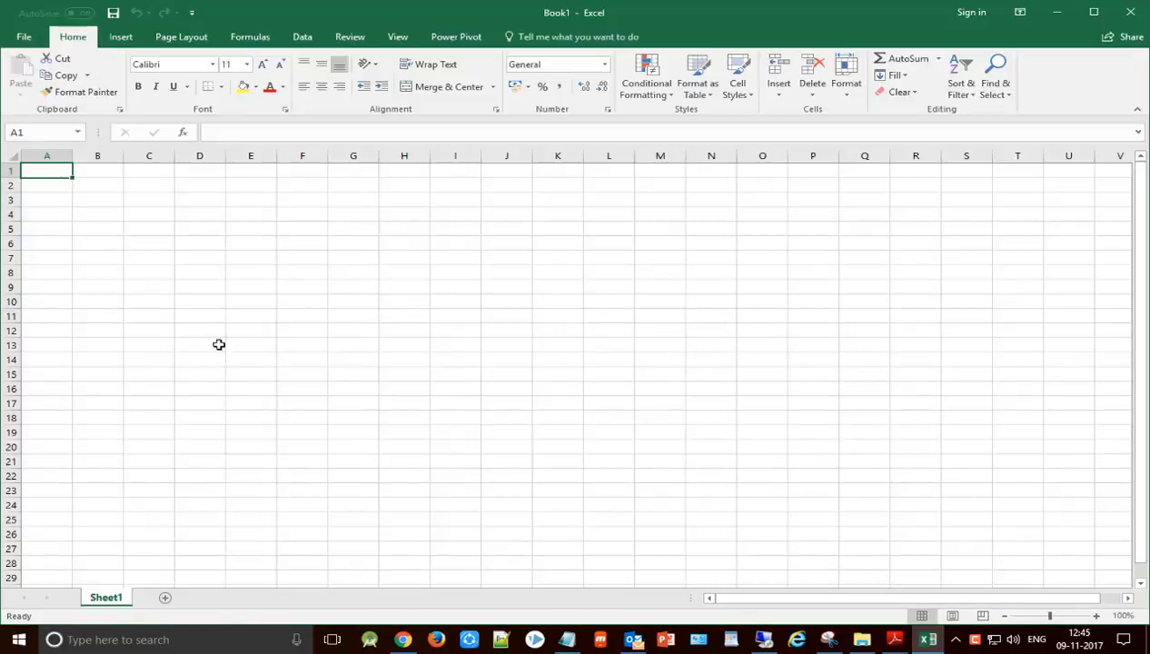
{"action": "left_click", "coordinate": [127, 274]}
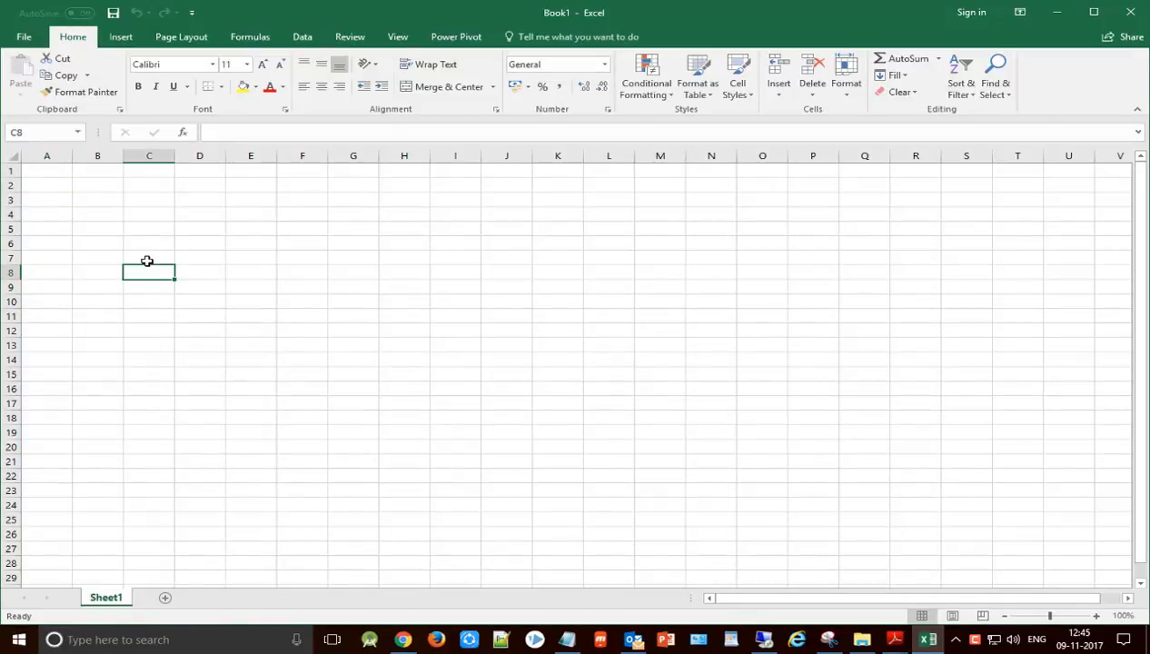
{"action": "left_click", "coordinate": [98, 215]}
{"action": "mouse_move", "coordinate": [63, 173]}
{"action": "left_mouse_down"}
{"action": "mouse_move", "coordinate": [449, 576]}
{"action": "mouse_move", "coordinate": [424, 573]}
{"action": "left_mouse_up"}
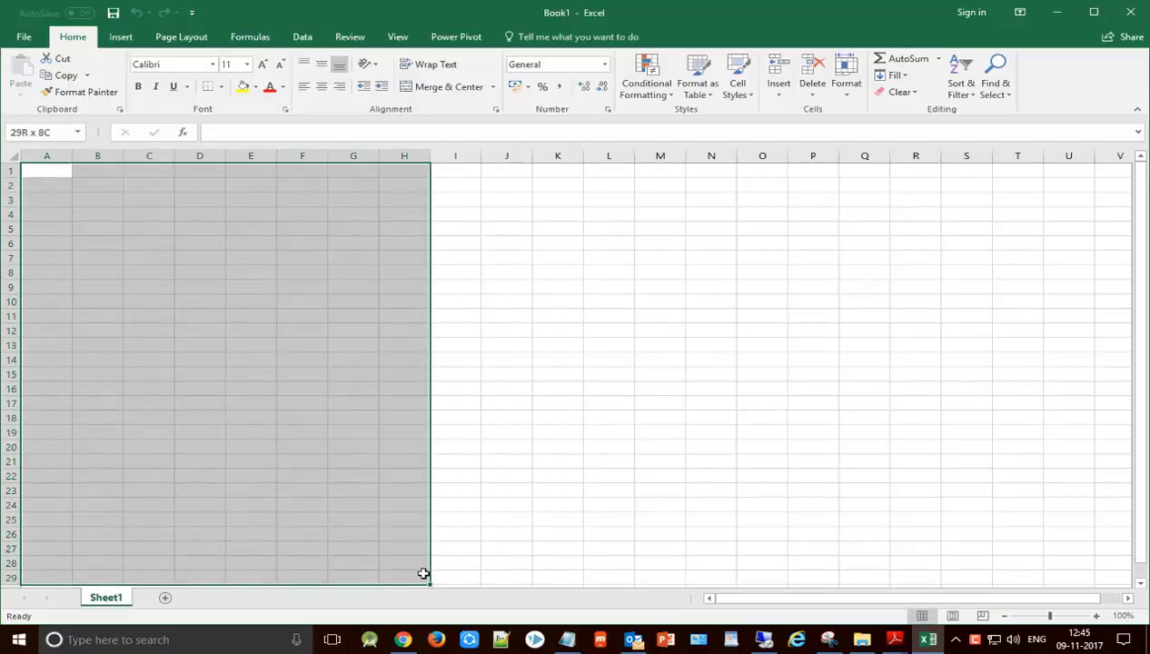
{"action": "scroll", "coordinate": [299, 364], "scroll_direction": "down", "scroll_amount": 6}
{"action": "scroll", "coordinate": [454, 363], "scroll_direction": "up", "scroll_amount": 6}
{"action": "left_click", "coordinate": [620, 324]}
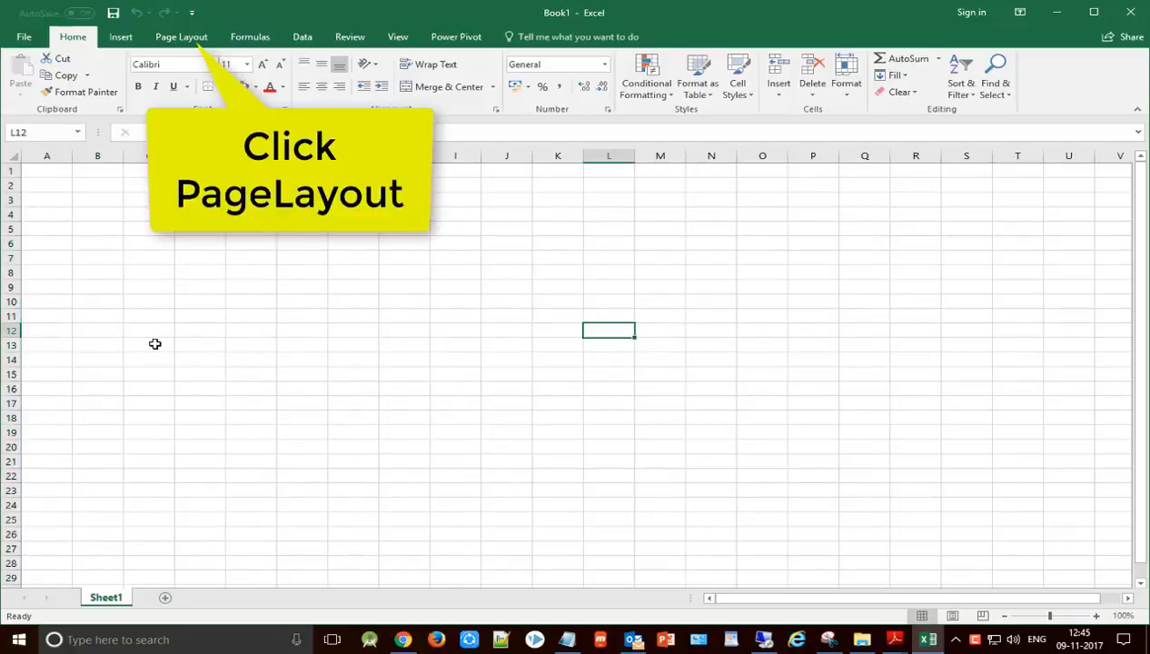
Show the Page Layout paper size list, where A4 appears
{"action": "left_click", "coordinate": [186, 41]}
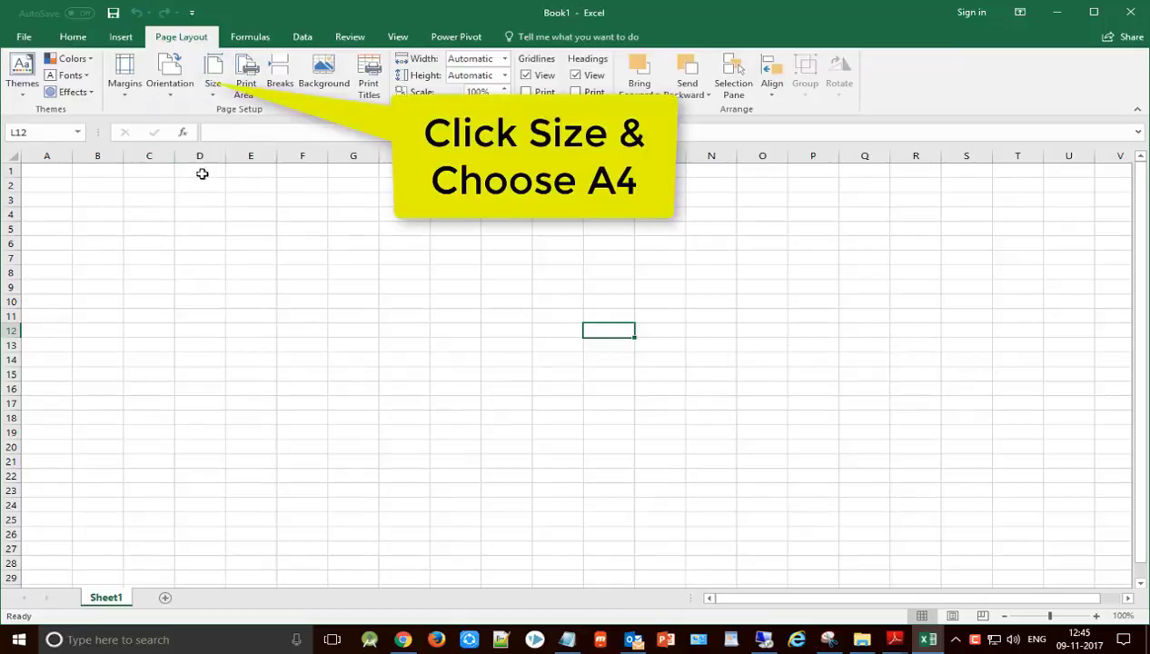
{"action": "left_click", "coordinate": [214, 86]}
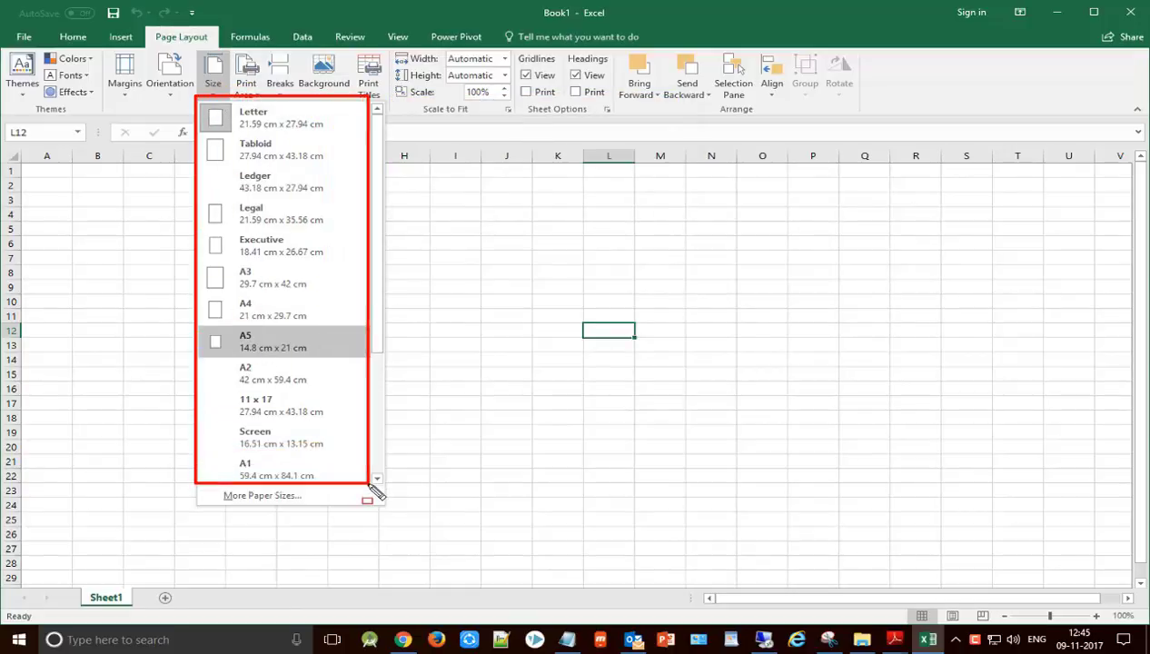
{"action": "left_click_drag", "start_coordinate": [367, 485], "coordinate": [388, 509]}
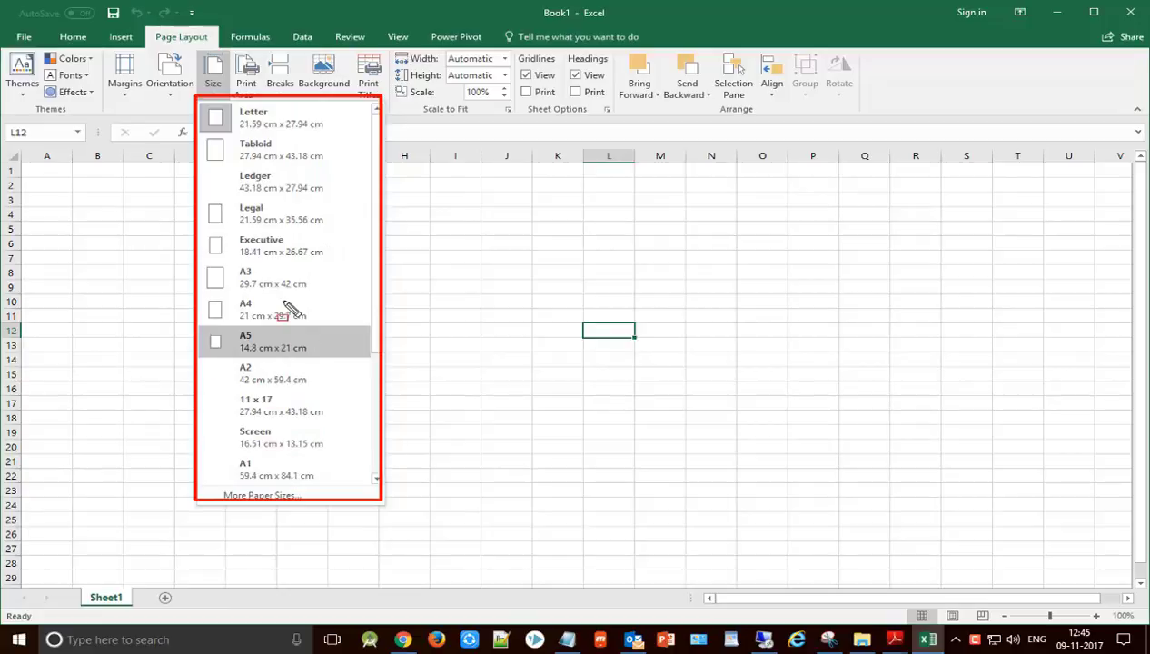
{"action": "mouse_move", "coordinate": [200, 297]}
{"action": "left_mouse_down"}
{"action": "mouse_move", "coordinate": [326, 348]}
{"action": "mouse_move", "coordinate": [368, 331]}
{"action": "left_mouse_up"}
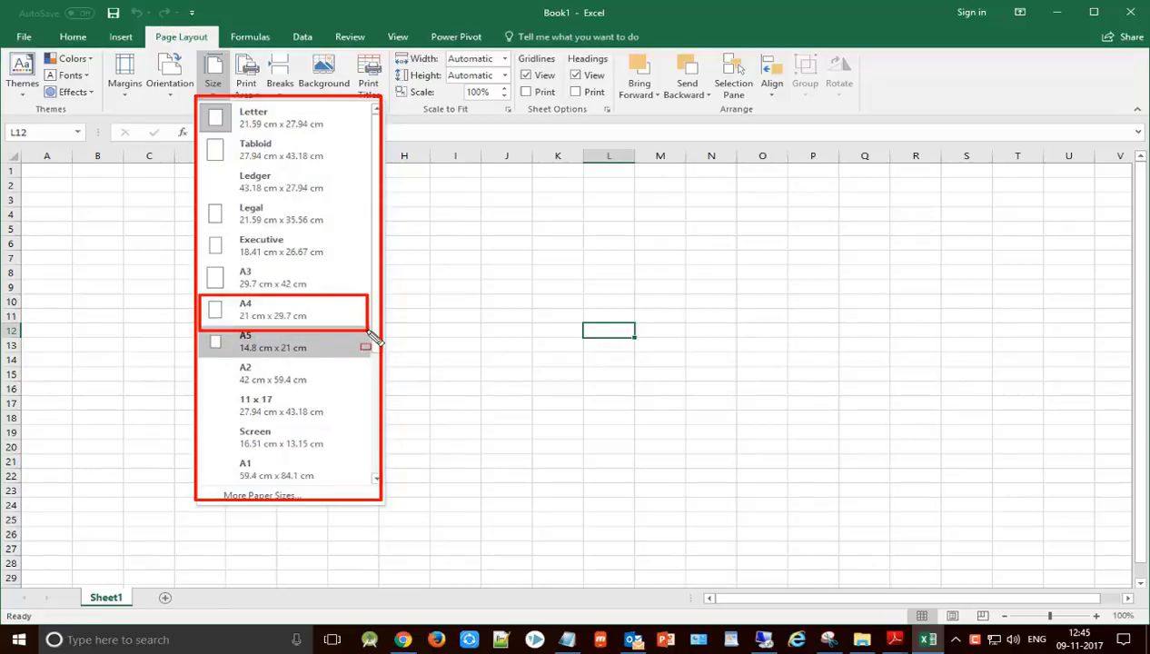
{"action": "key", "text": "Escape"}
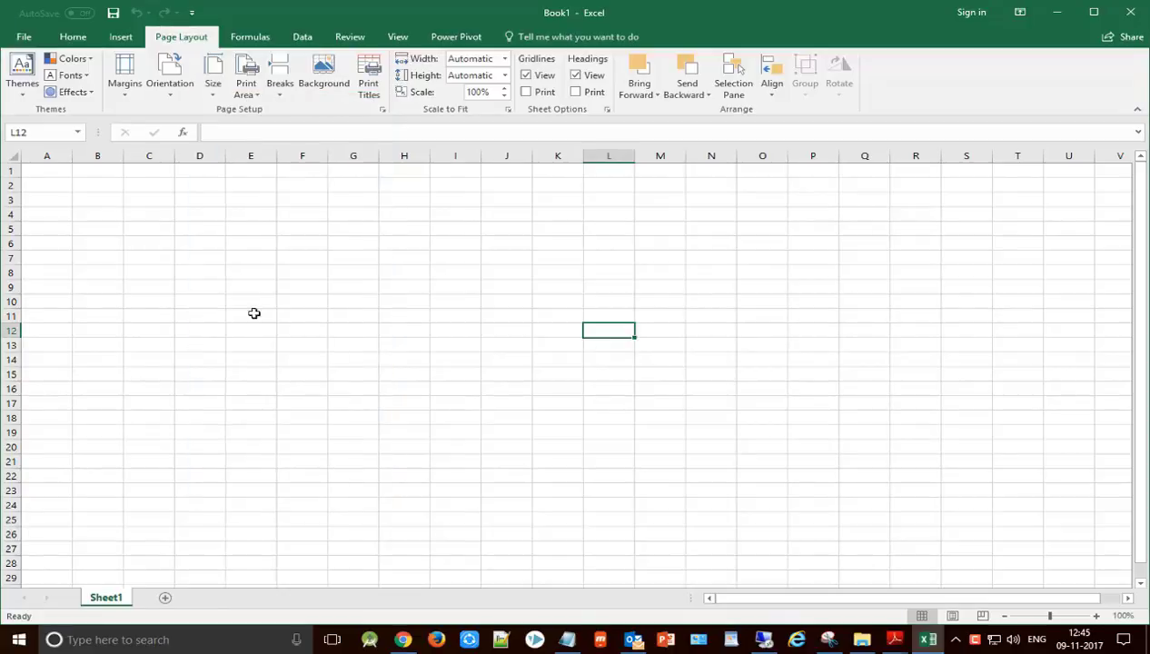
{"action": "left_click", "coordinate": [214, 86]}
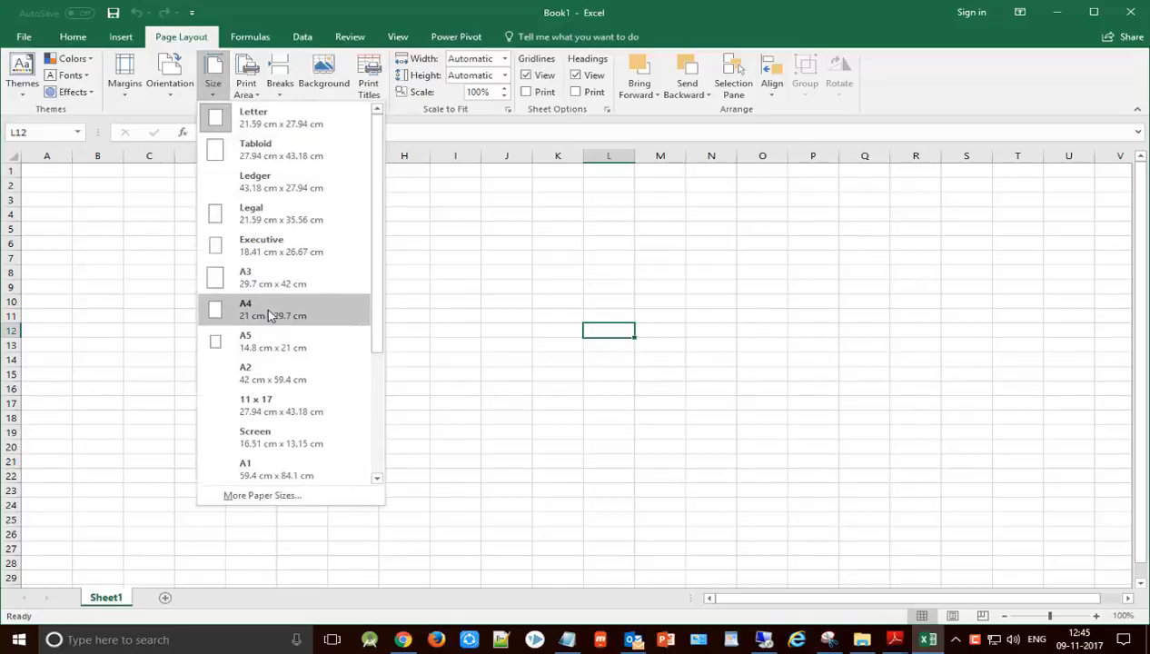
Set the paper size to A4 with portrait orientation
{"action": "left_click", "coordinate": [265, 309]}
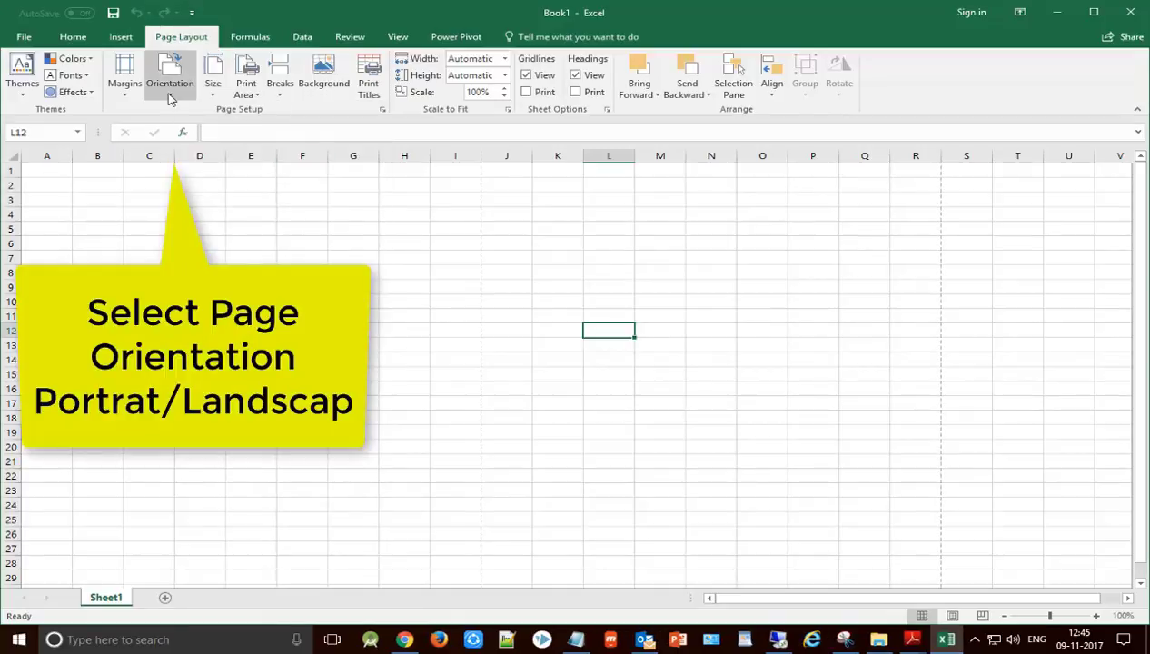
{"action": "left_click", "coordinate": [170, 87]}
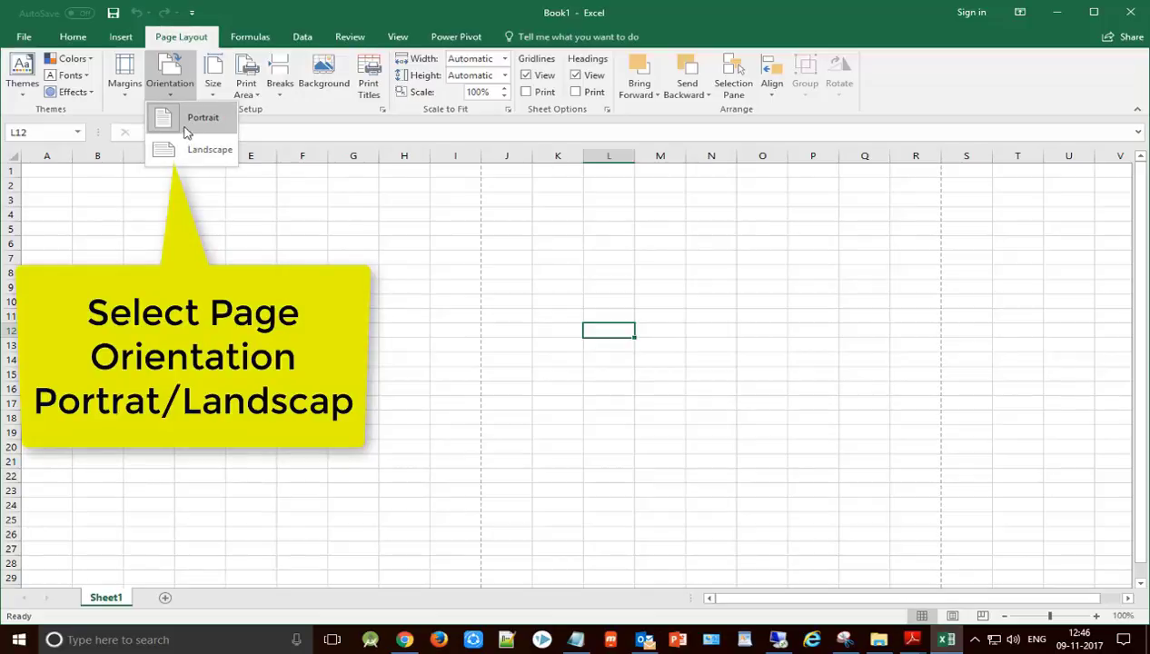
{"action": "left_click", "coordinate": [242, 333]}
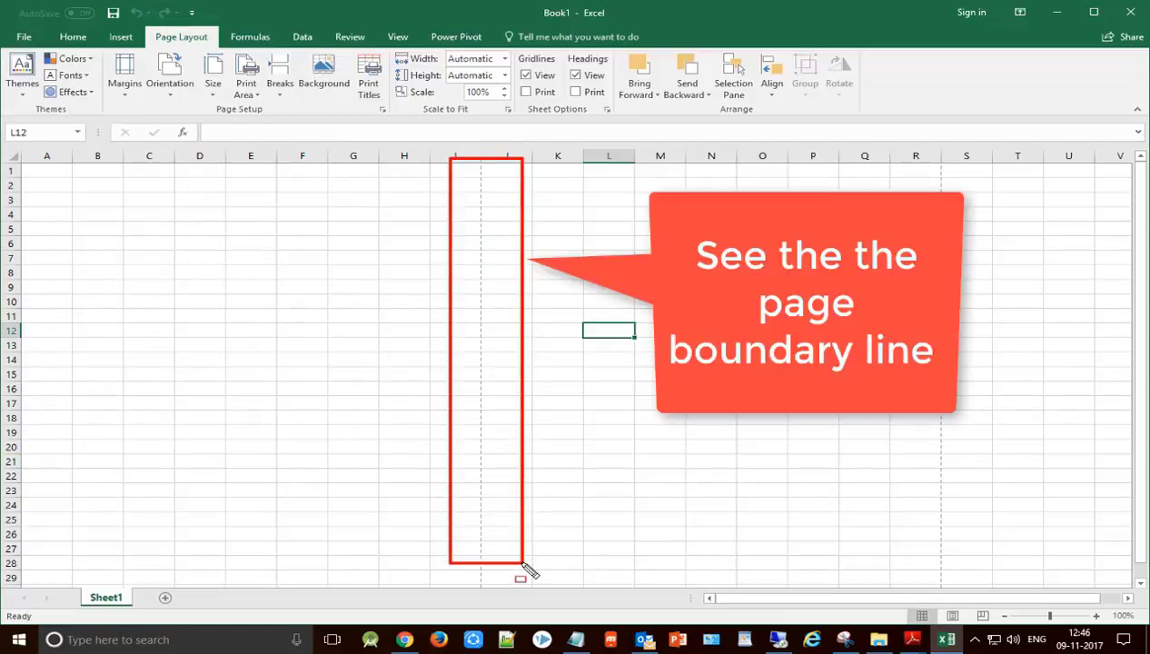
Select A1:I29, the area of the first printed page
{"action": "left_click_drag", "start_coordinate": [928, 161], "coordinate": [977, 582]}
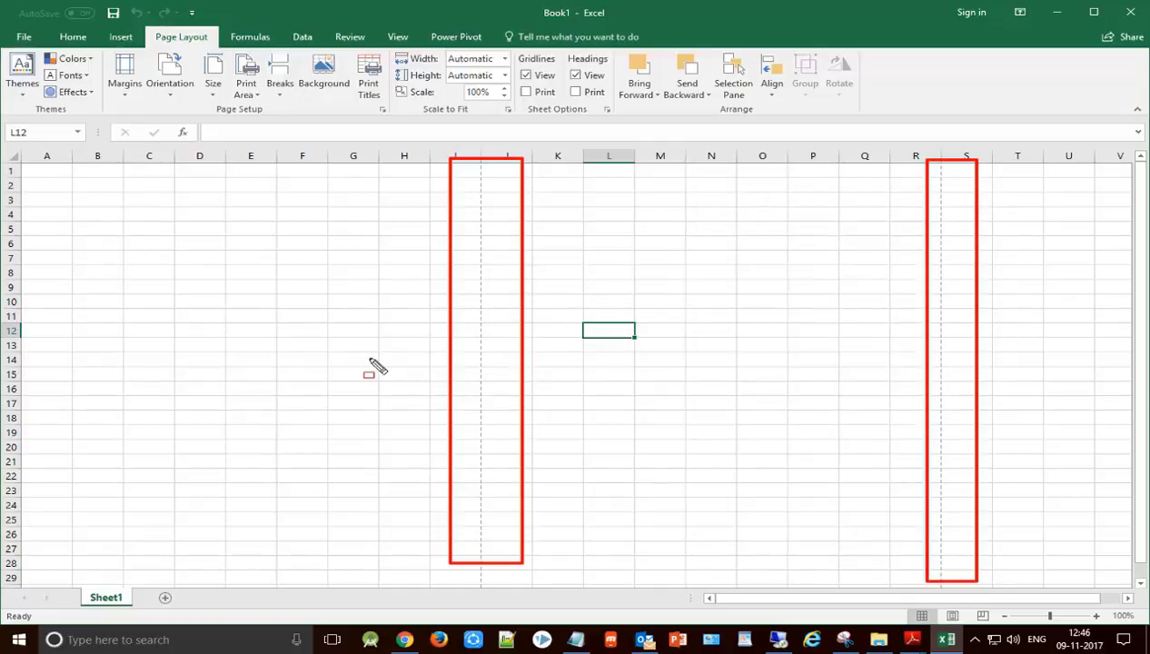
{"action": "key", "text": "Escape"}
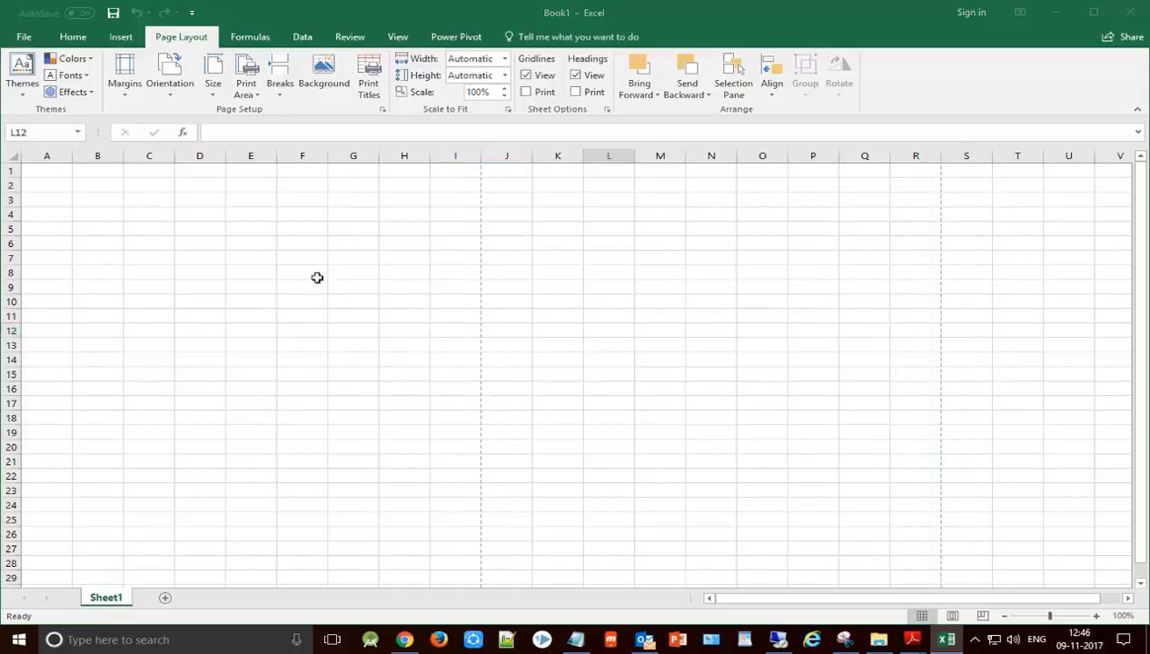
{"action": "mouse_move", "coordinate": [44, 172]}
{"action": "left_mouse_down"}
{"action": "mouse_move", "coordinate": [427, 247]}
{"action": "mouse_move", "coordinate": [449, 576]}
{"action": "left_mouse_up"}
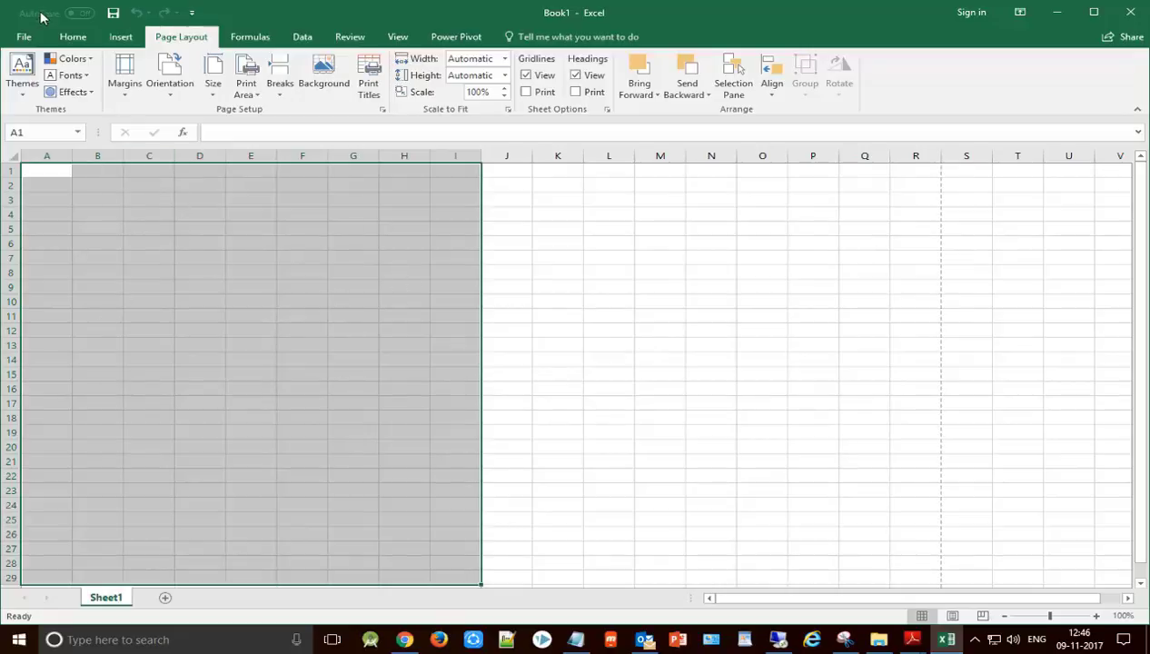
Apply Thick Outside Borders to A1:I29 from the Home tab border list
{"action": "left_click", "coordinate": [70, 38]}
{"action": "left_click", "coordinate": [221, 87]}
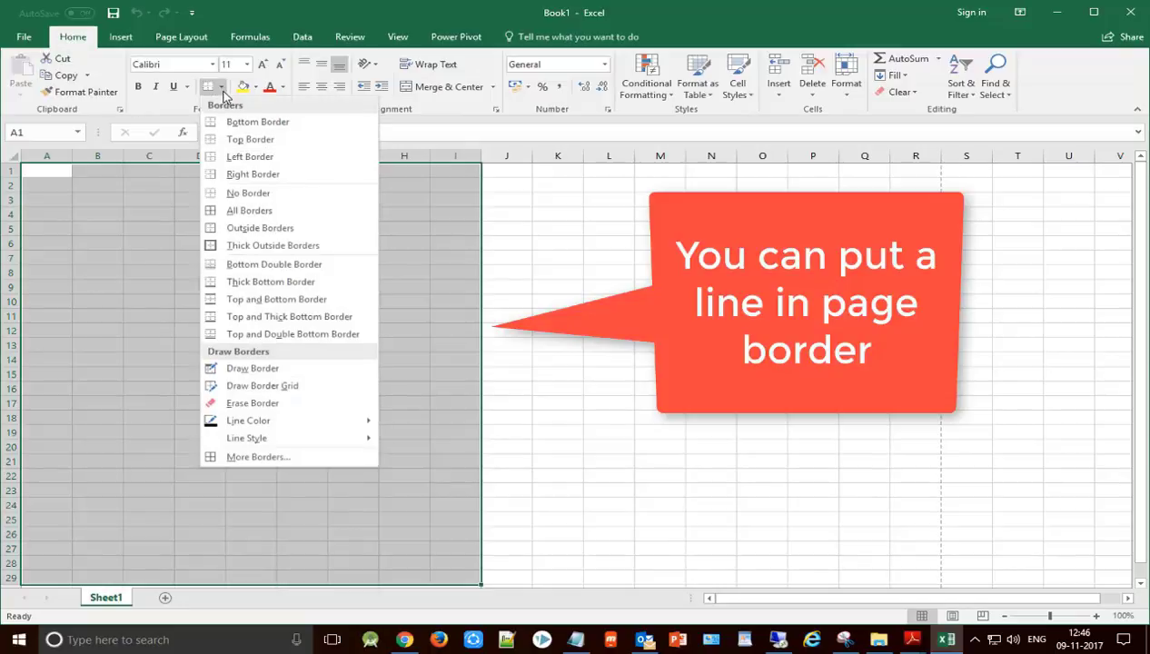
{"action": "left_click", "coordinate": [245, 255]}
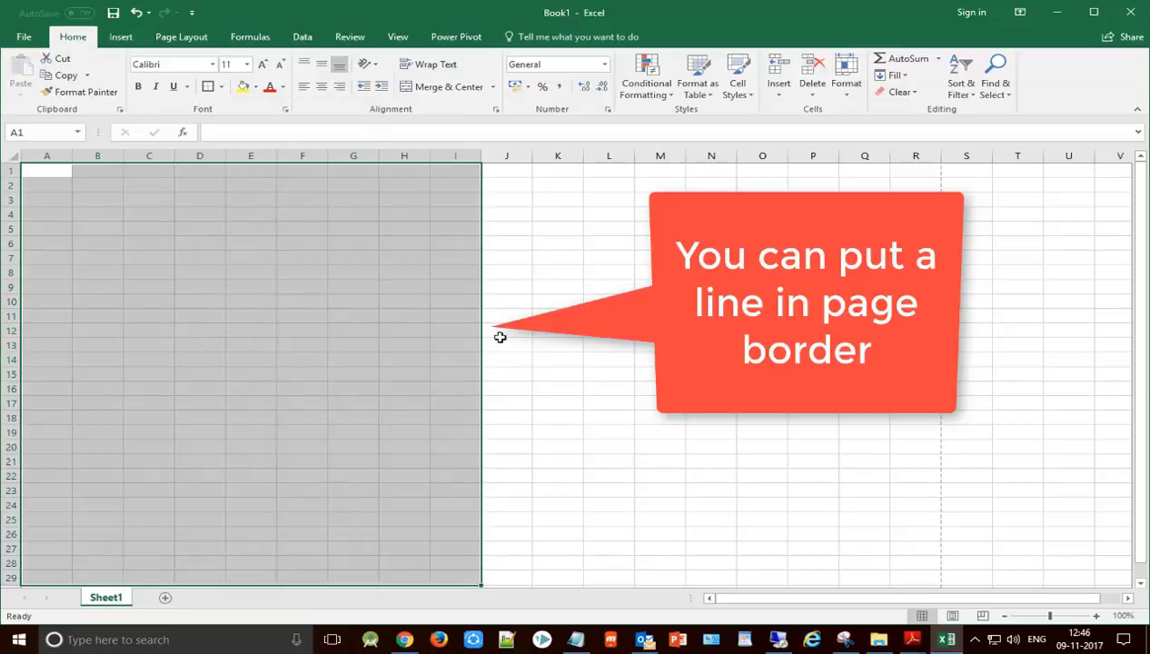
{"action": "left_click", "coordinate": [623, 368]}
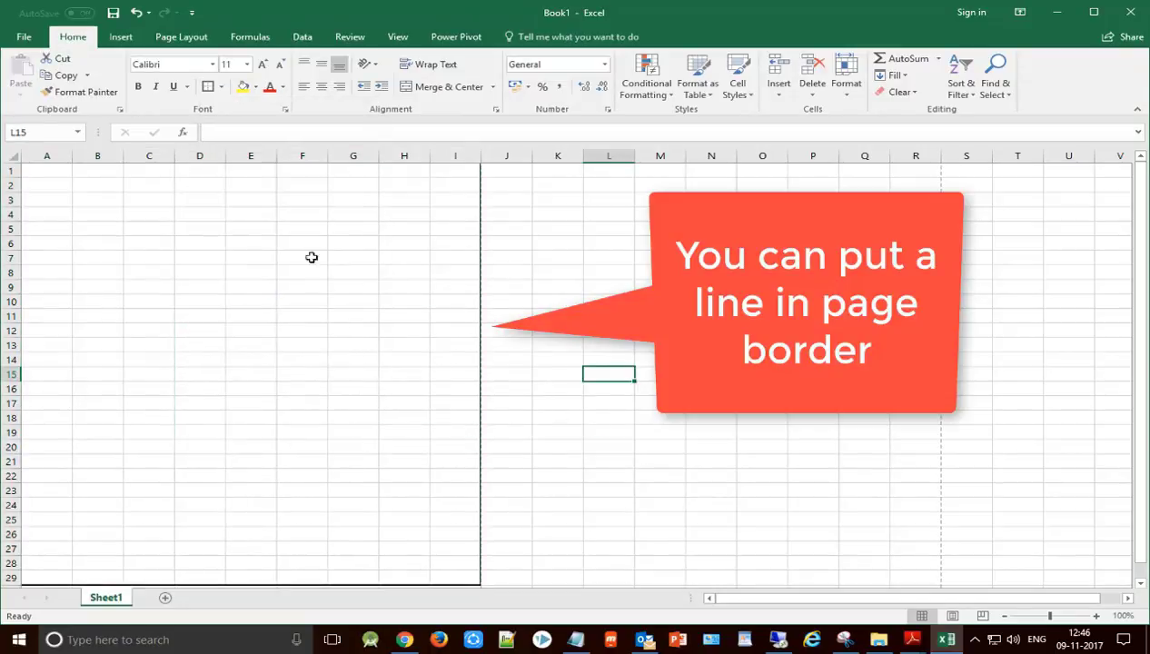
{"action": "scroll", "coordinate": [238, 438], "scroll_direction": "down", "scroll_amount": 2}
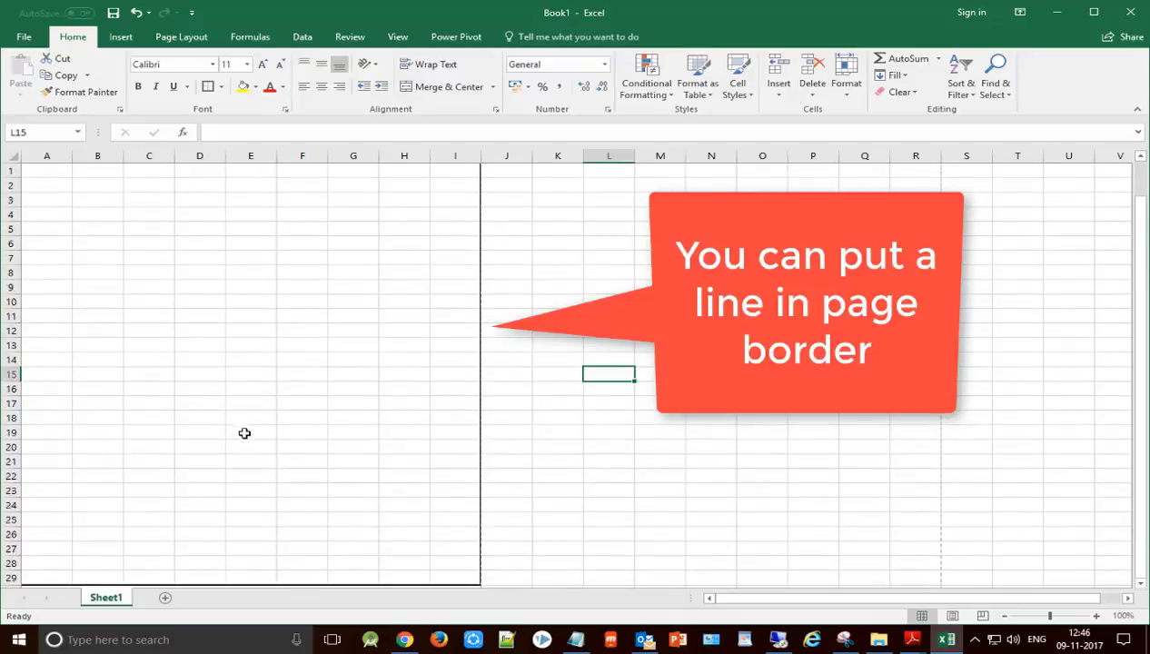
{"action": "scroll", "coordinate": [244, 436], "scroll_direction": "up", "scroll_amount": 2}
{"action": "left_click", "coordinate": [122, 277]}
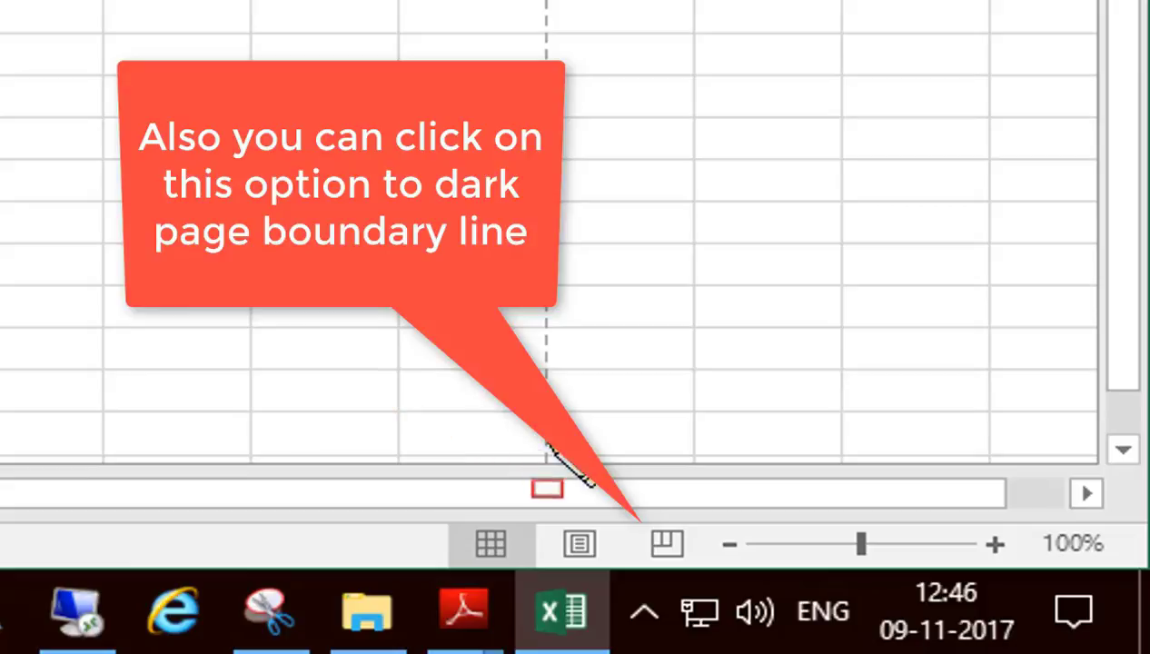
{"action": "left_click_drag", "start_coordinate": [549, 443], "coordinate": [727, 592]}
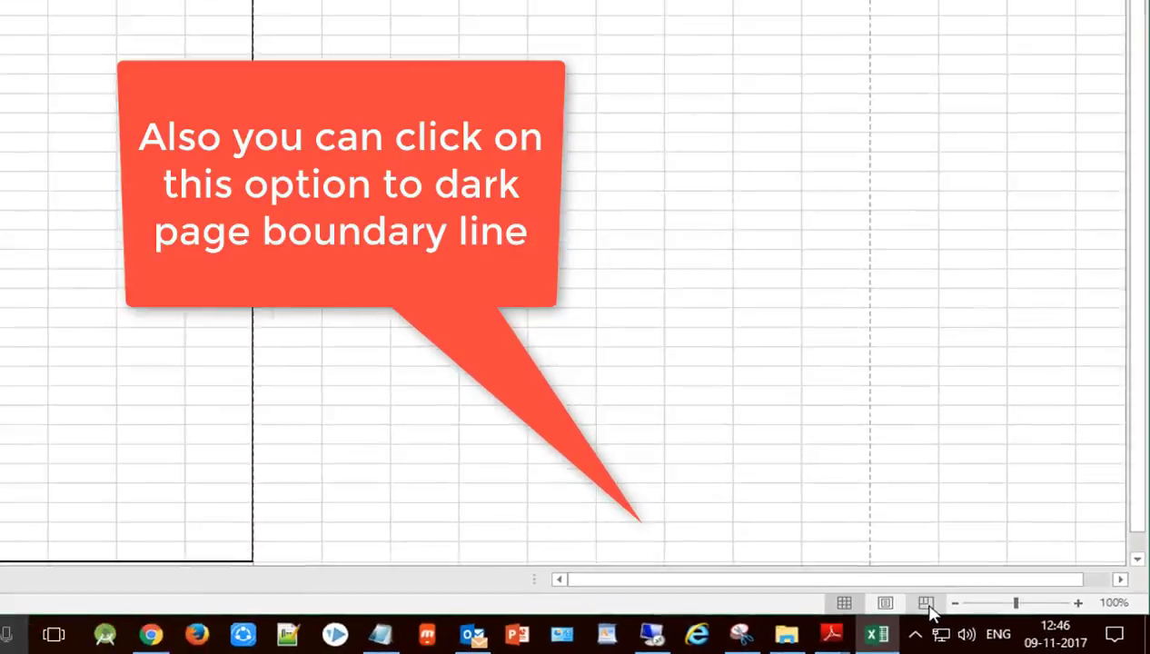
Switch to Page Break Preview and stretch the print area to column R and row 50
{"action": "left_click", "coordinate": [982, 616]}
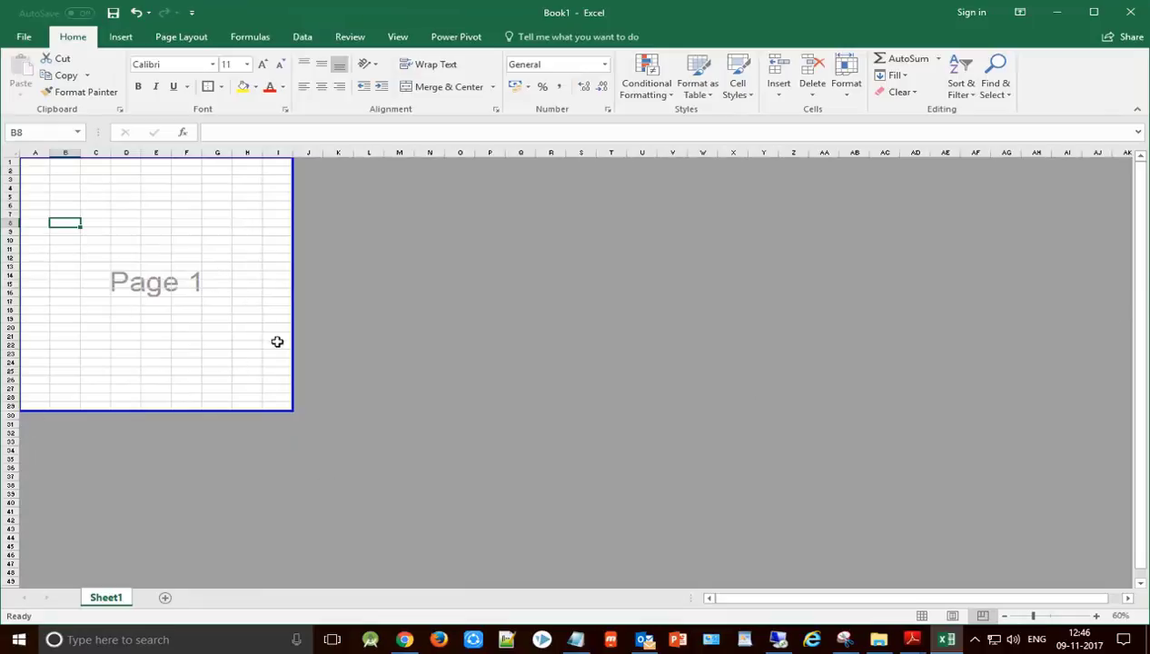
{"action": "left_click_drag", "start_coordinate": [295, 292], "coordinate": [566, 292]}
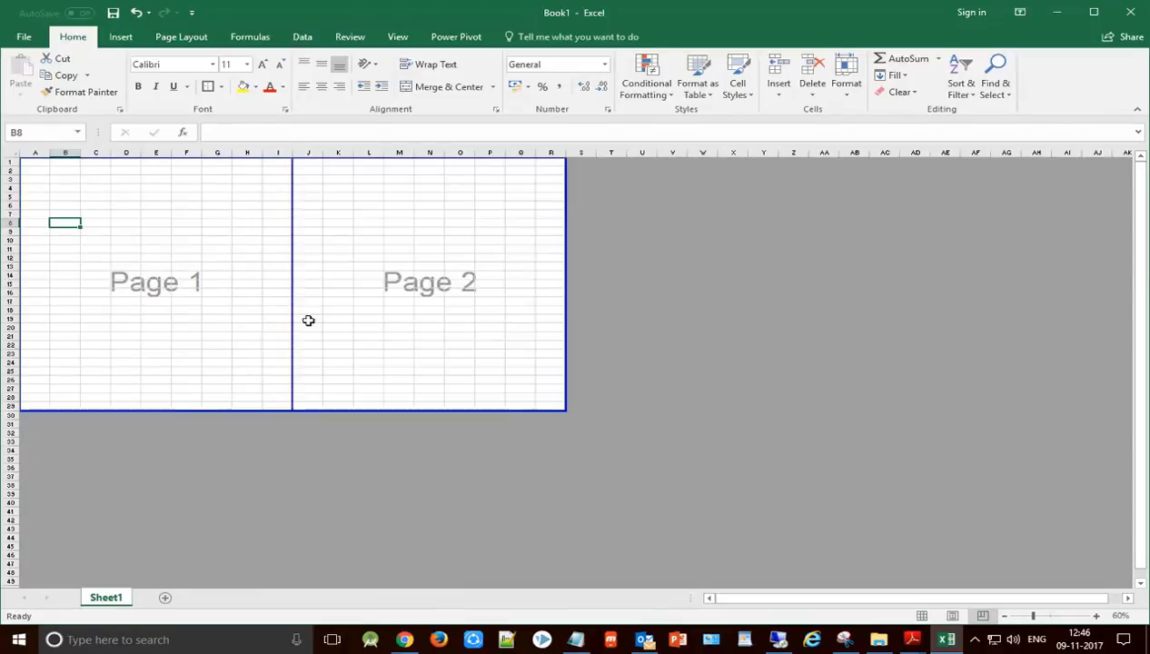
{"action": "left_click_drag", "start_coordinate": [230, 412], "coordinate": [214, 577]}
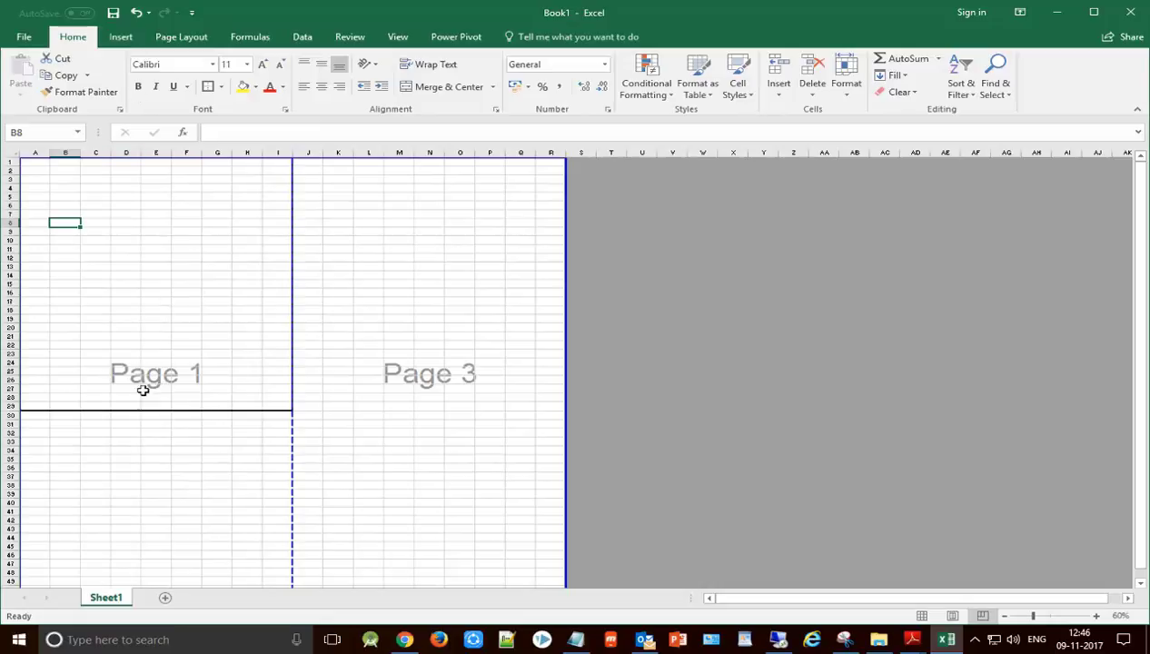
{"action": "left_click_drag", "start_coordinate": [33, 162], "coordinate": [283, 408]}
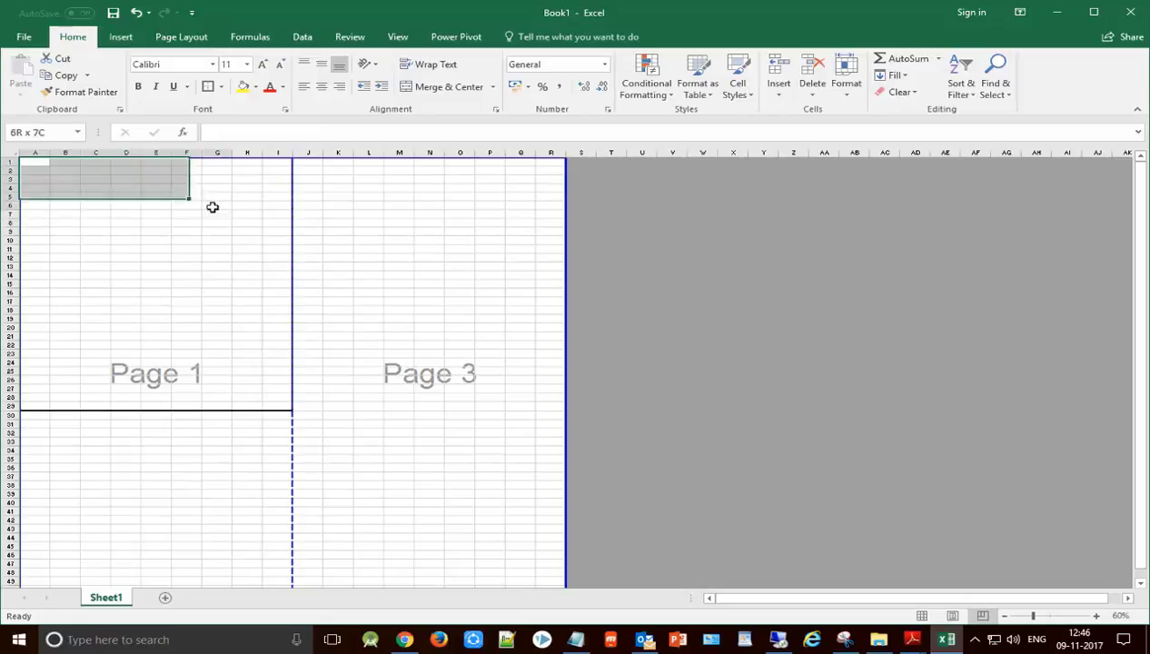
Remove the thick outline border from A1:I29
{"action": "left_click", "coordinate": [222, 87]}
{"action": "left_click", "coordinate": [218, 194]}
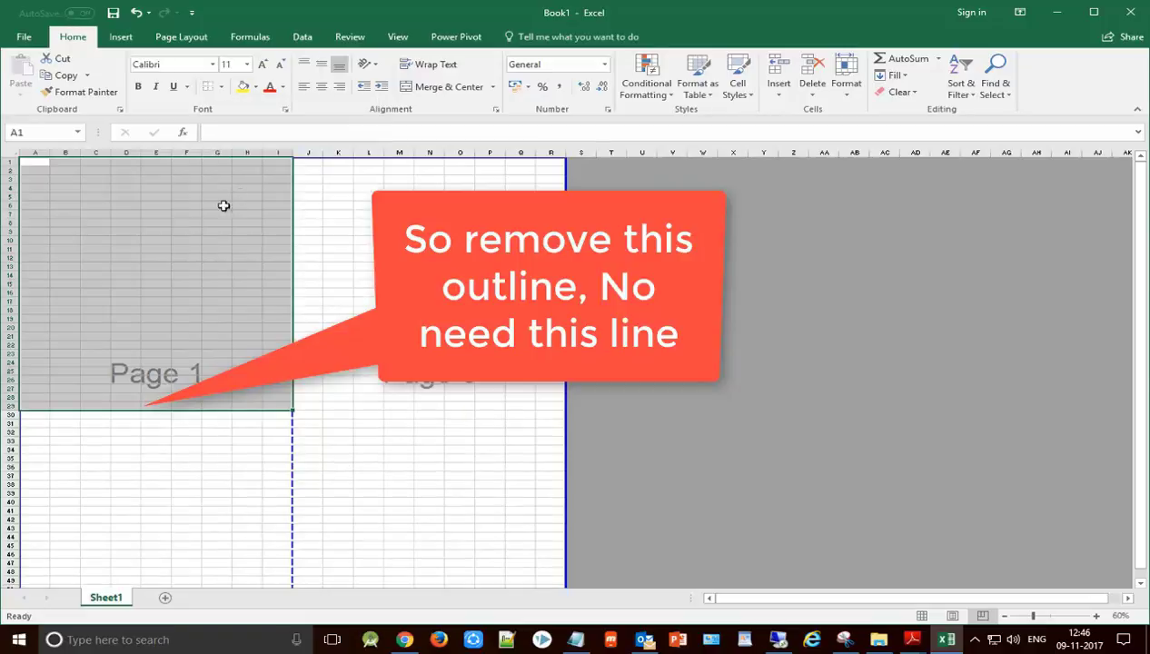
{"action": "left_click", "coordinate": [182, 483]}
Drag the bottom print-area border further down the sheet to add more pages
{"action": "scroll", "coordinate": [227, 382], "scroll_direction": "down", "scroll_amount": 3}
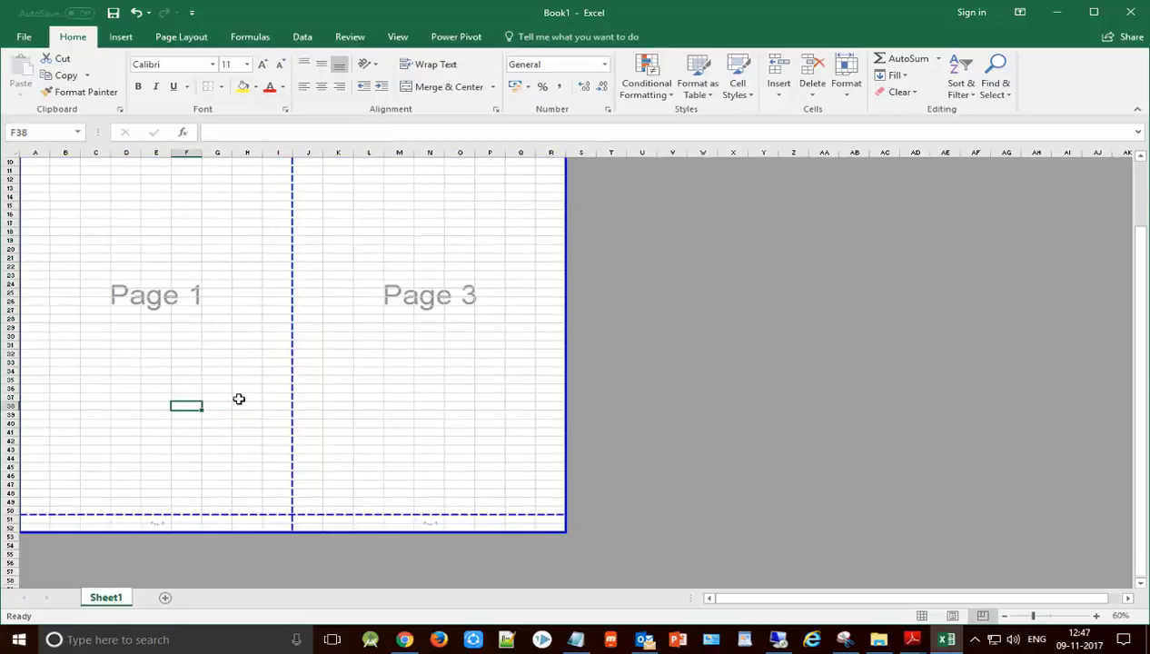
{"action": "left_click", "coordinate": [151, 294]}
{"action": "scroll", "coordinate": [354, 365], "scroll_direction": "down", "scroll_amount": 3}
{"action": "scroll", "coordinate": [324, 388], "scroll_direction": "down", "scroll_amount": 4}
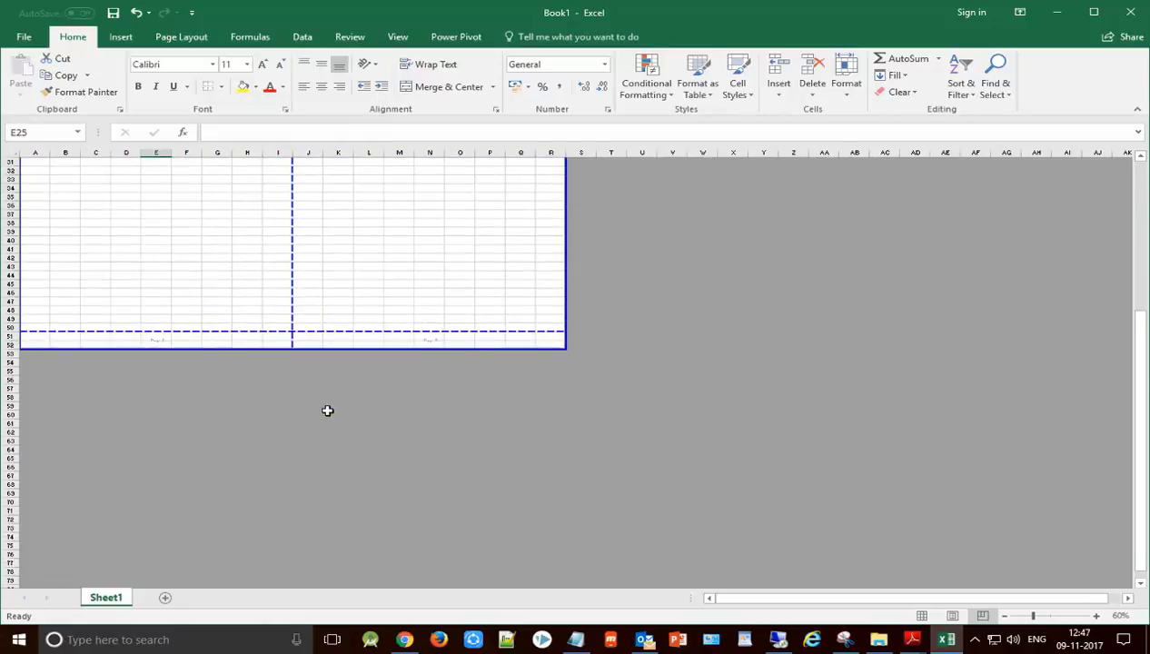
{"action": "left_click_drag", "start_coordinate": [341, 352], "coordinate": [321, 578]}
{"action": "scroll", "coordinate": [239, 406], "scroll_direction": "up", "scroll_amount": 6}
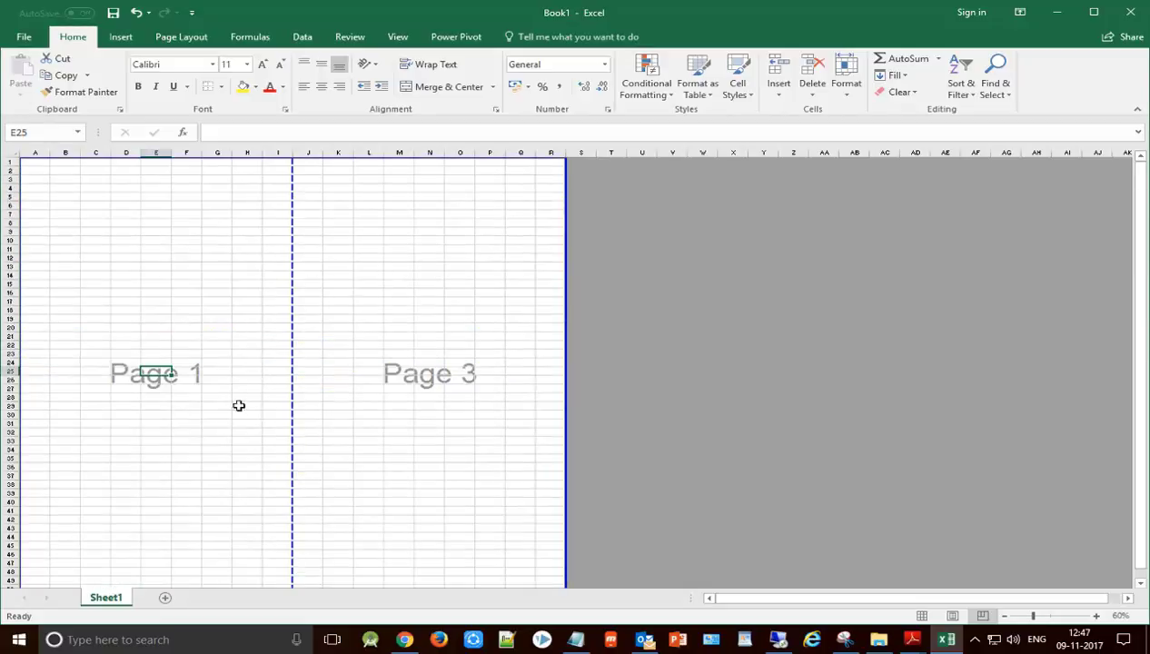
{"action": "scroll", "coordinate": [232, 404], "scroll_direction": "down", "scroll_amount": 7}
{"action": "scroll", "coordinate": [335, 363], "scroll_direction": "down", "scroll_amount": 7}
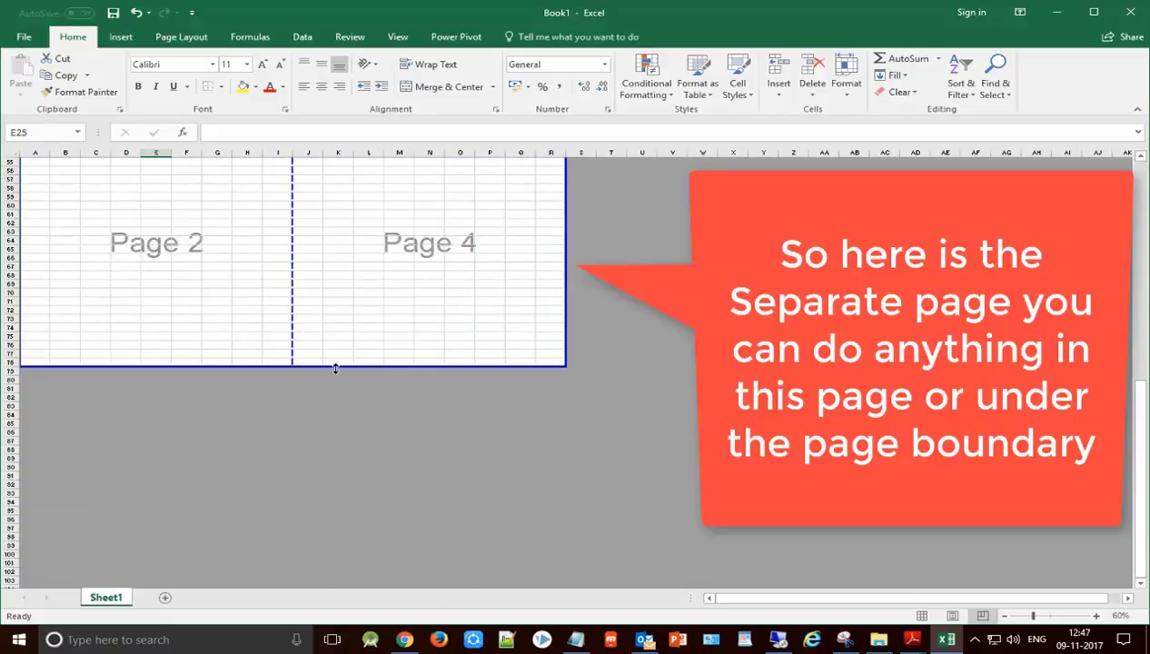
{"action": "left_click_drag", "start_coordinate": [336, 367], "coordinate": [326, 651]}
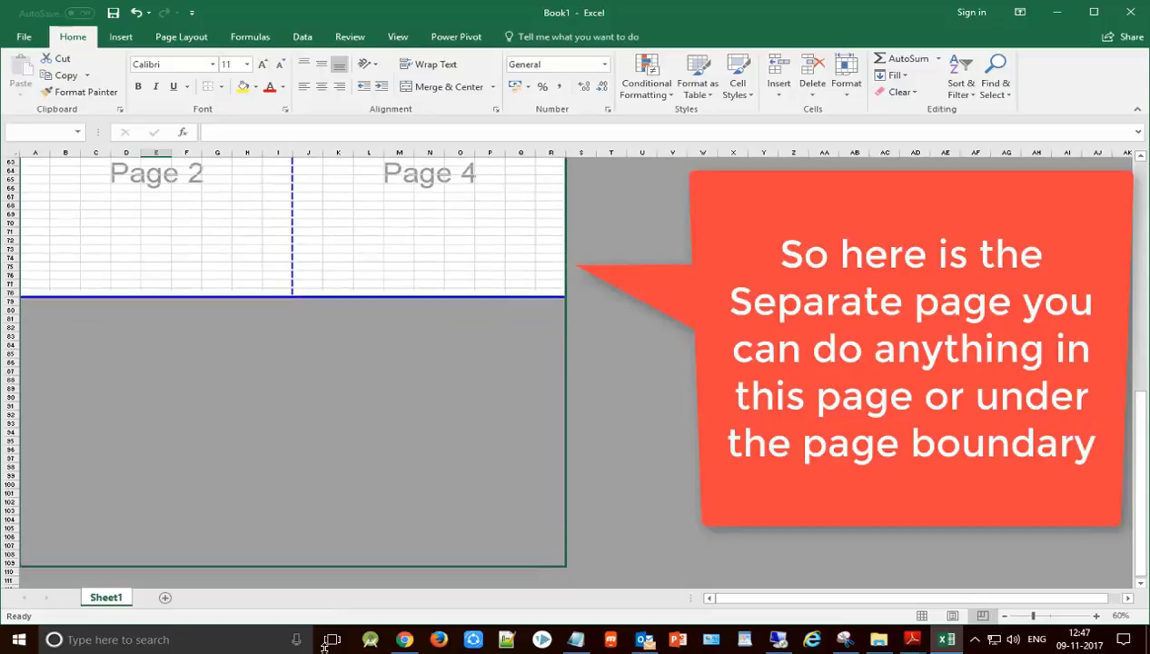
{"action": "left_click_drag", "start_coordinate": [326, 651], "coordinate": [355, 532]}
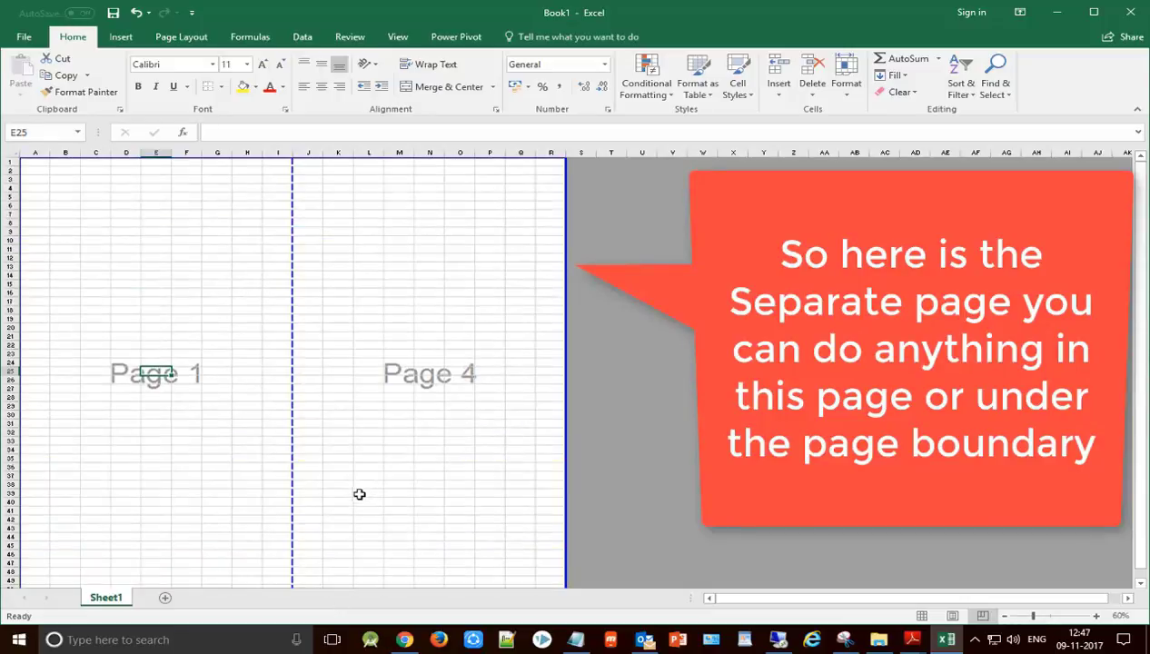
{"action": "scroll", "coordinate": [299, 436], "scroll_direction": "down", "scroll_amount": 4}
{"action": "scroll", "coordinate": [300, 438], "scroll_direction": "down", "scroll_amount": 3}
{"action": "scroll", "coordinate": [335, 484], "scroll_direction": "down", "scroll_amount": 4}
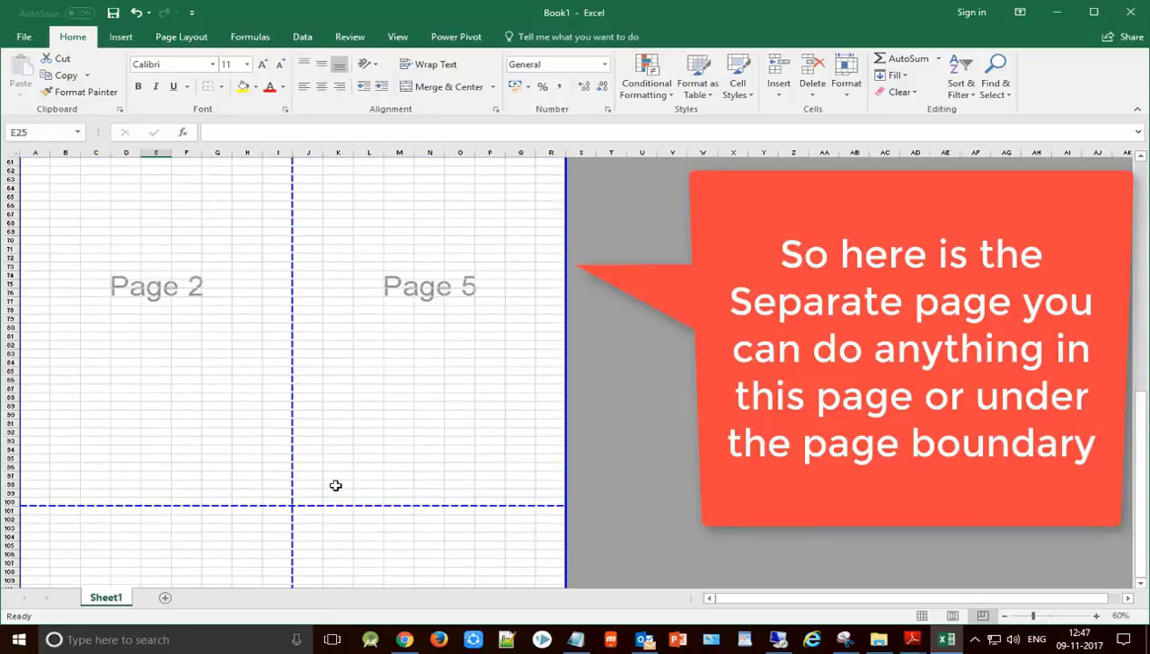
{"action": "scroll", "coordinate": [245, 425], "scroll_direction": "up", "scroll_amount": 6}
{"action": "scroll", "coordinate": [245, 424], "scroll_direction": "up", "scroll_amount": 9}
Check the page layout by selecting cells on Pages 1 to 4 and a range ending at G45
{"action": "left_click", "coordinate": [128, 273]}
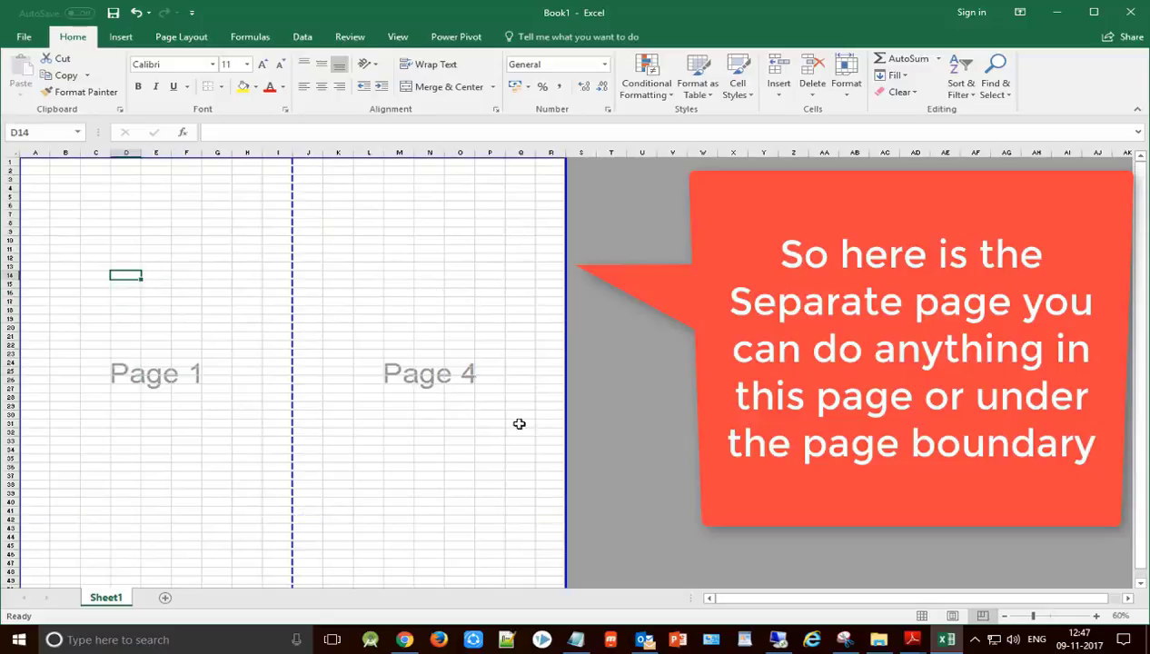
{"action": "left_click", "coordinate": [421, 319]}
{"action": "left_click", "coordinate": [180, 332]}
{"action": "scroll", "coordinate": [180, 385], "scroll_direction": "down", "scroll_amount": 8}
{"action": "scroll", "coordinate": [180, 386], "scroll_direction": "down", "scroll_amount": 7}
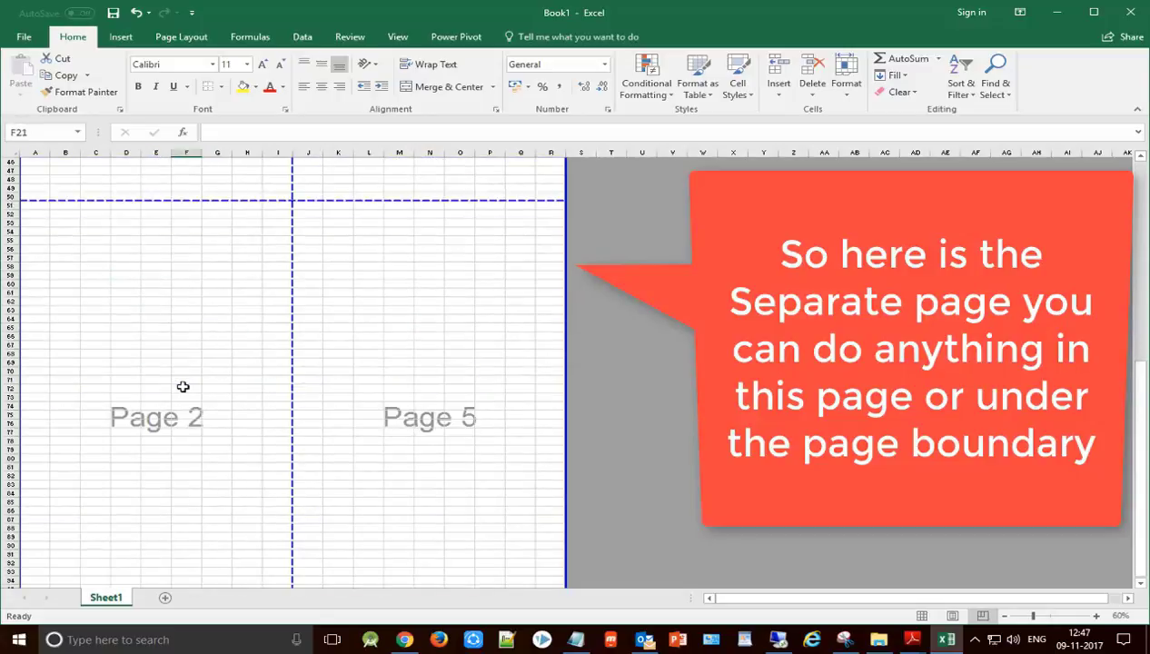
{"action": "left_click", "coordinate": [157, 362]}
{"action": "scroll", "coordinate": [210, 439], "scroll_direction": "down", "scroll_amount": 14}
{"action": "scroll", "coordinate": [218, 442], "scroll_direction": "down", "scroll_amount": 1}
{"action": "left_click", "coordinate": [161, 349]}
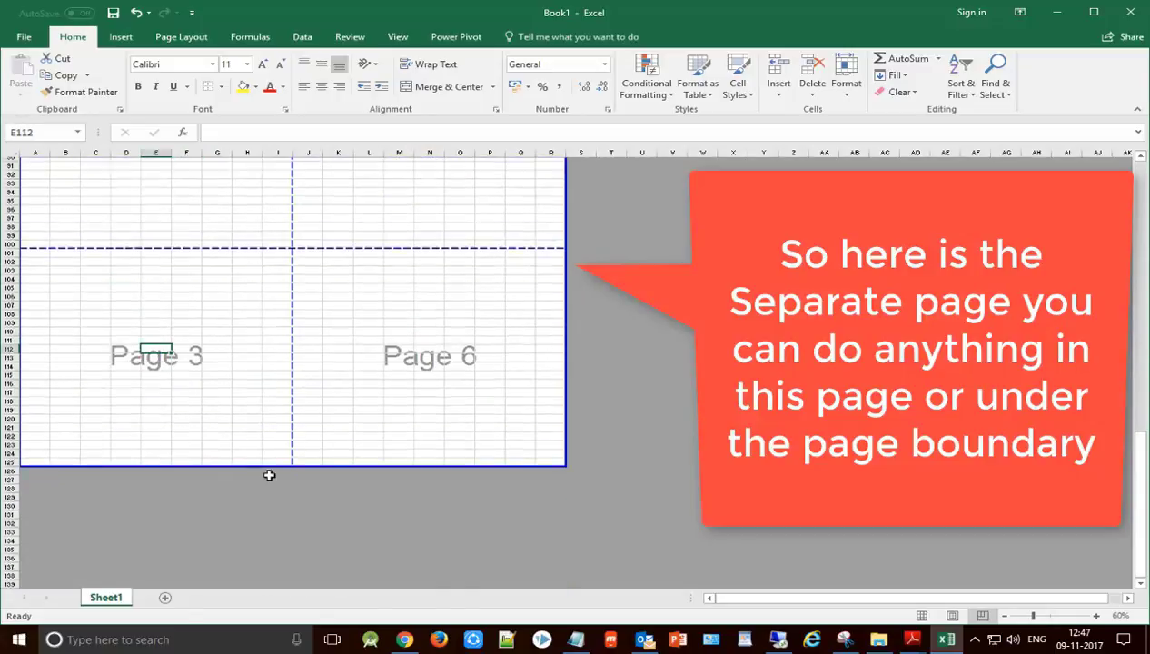
{"action": "scroll", "coordinate": [348, 334], "scroll_direction": "up", "scroll_amount": 13}
{"action": "scroll", "coordinate": [348, 333], "scroll_direction": "up", "scroll_amount": 12}
{"action": "left_click", "coordinate": [427, 274]}
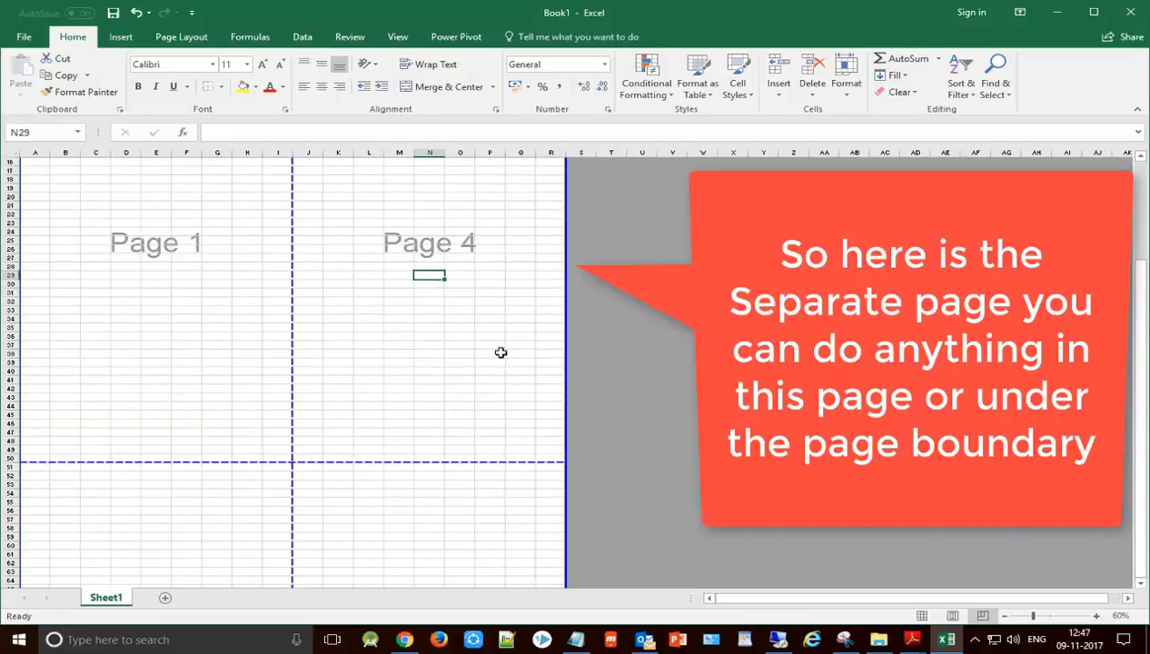
{"action": "scroll", "coordinate": [103, 302], "scroll_direction": "up", "scroll_amount": 4}
{"action": "scroll", "coordinate": [145, 320], "scroll_direction": "up", "scroll_amount": 1}
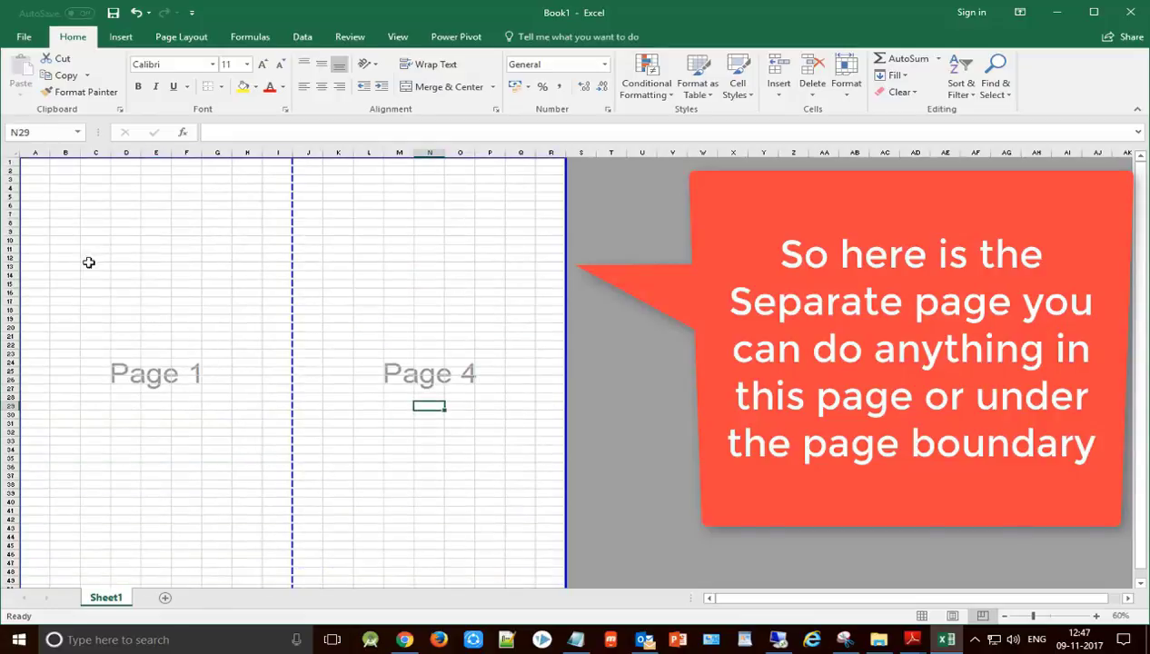
{"action": "mouse_move", "coordinate": [28, 164]}
{"action": "left_mouse_down"}
{"action": "mouse_move", "coordinate": [283, 416]}
{"action": "mouse_move", "coordinate": [264, 85]}
{"action": "left_mouse_up"}
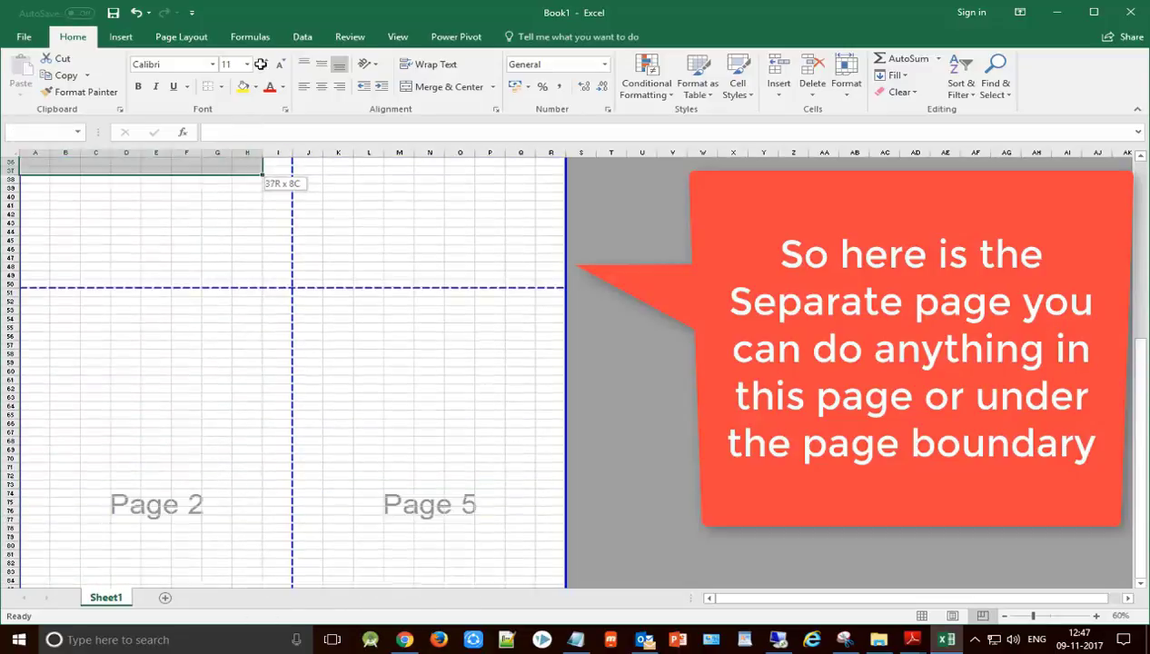
{"action": "left_click", "coordinate": [218, 305]}
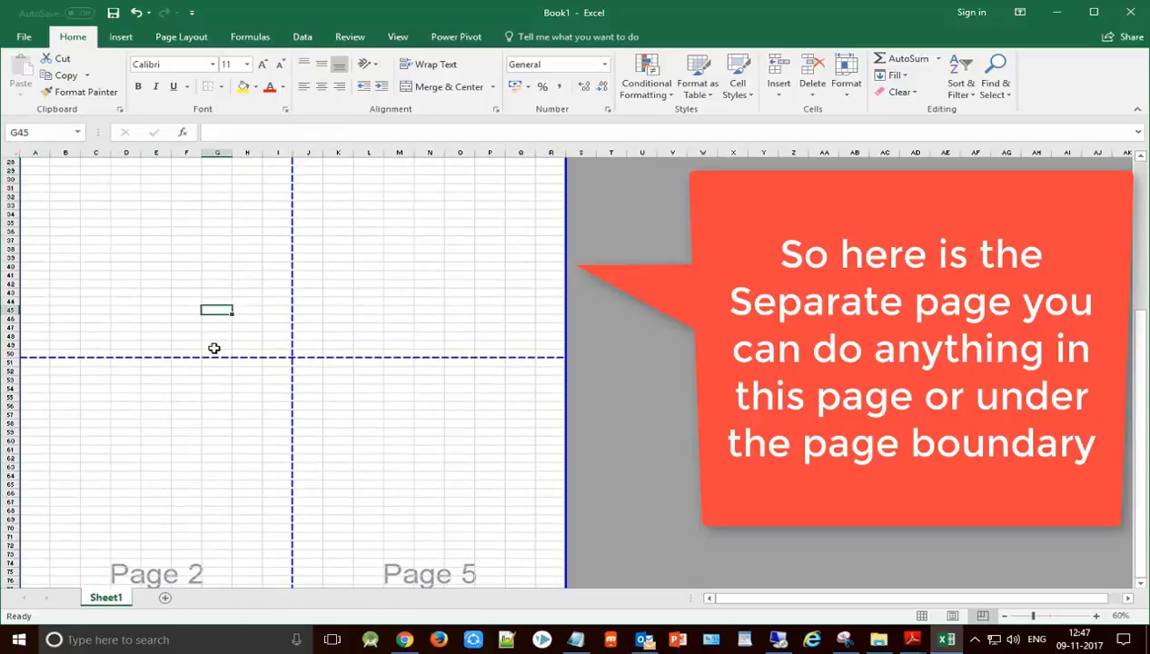
{"action": "scroll", "coordinate": [188, 316], "scroll_direction": "up", "scroll_amount": 8}
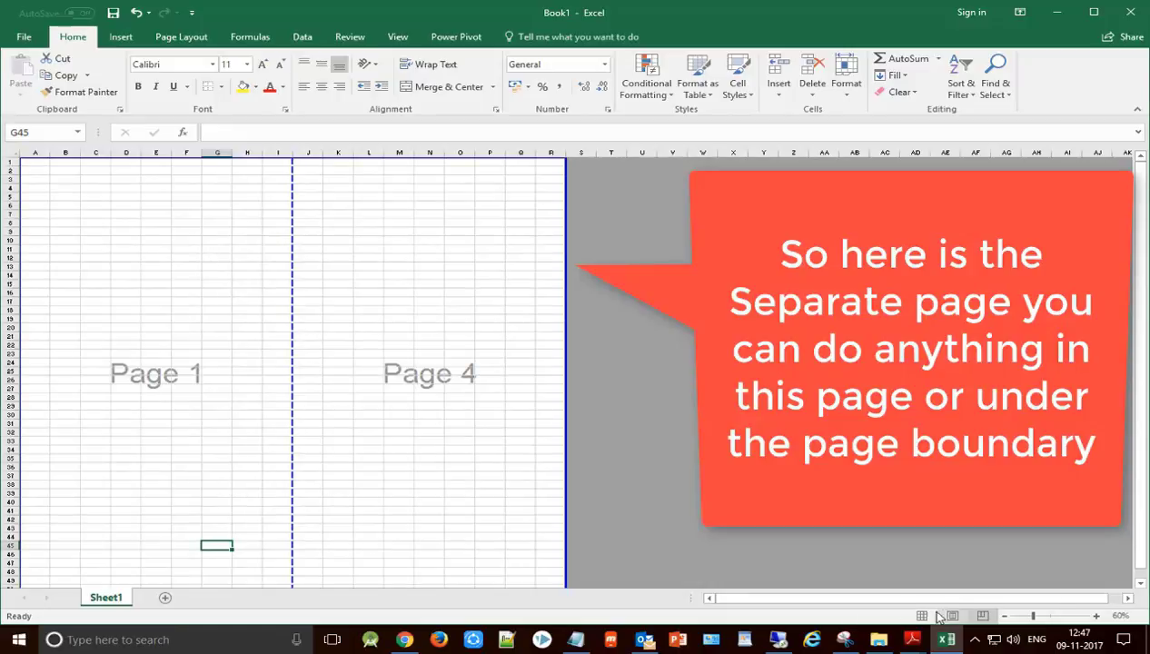
{"action": "scroll", "coordinate": [811, 556], "scroll_direction": "down", "scroll_amount": 5}
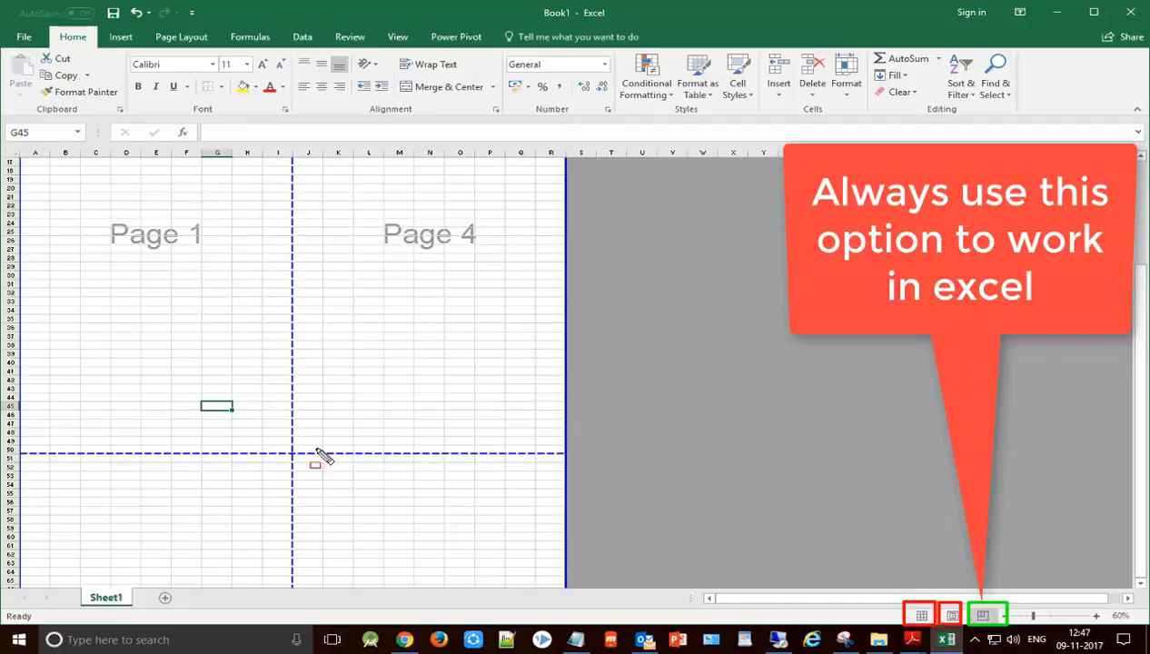
Zoom the preview from 60% to 90% in three steps, then select cells A2 and B2
{"action": "scroll", "coordinate": [231, 398], "scroll_direction": "up", "scroll_amount": 3}
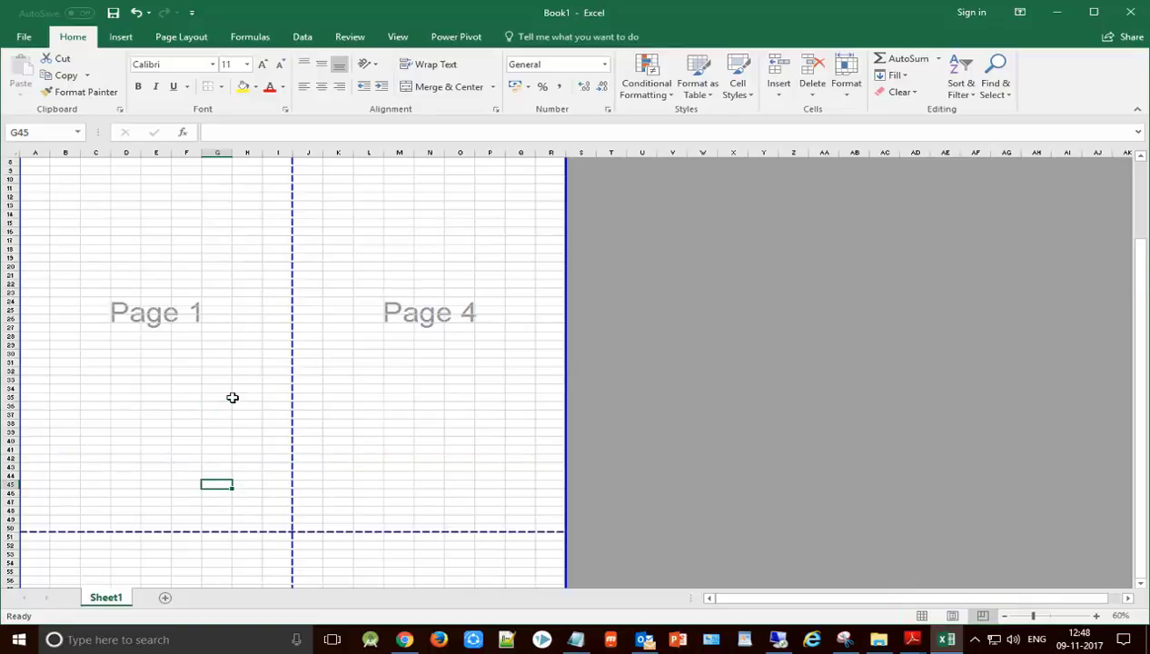
{"action": "scroll", "coordinate": [225, 375], "scroll_direction": "up", "scroll_amount": 3}
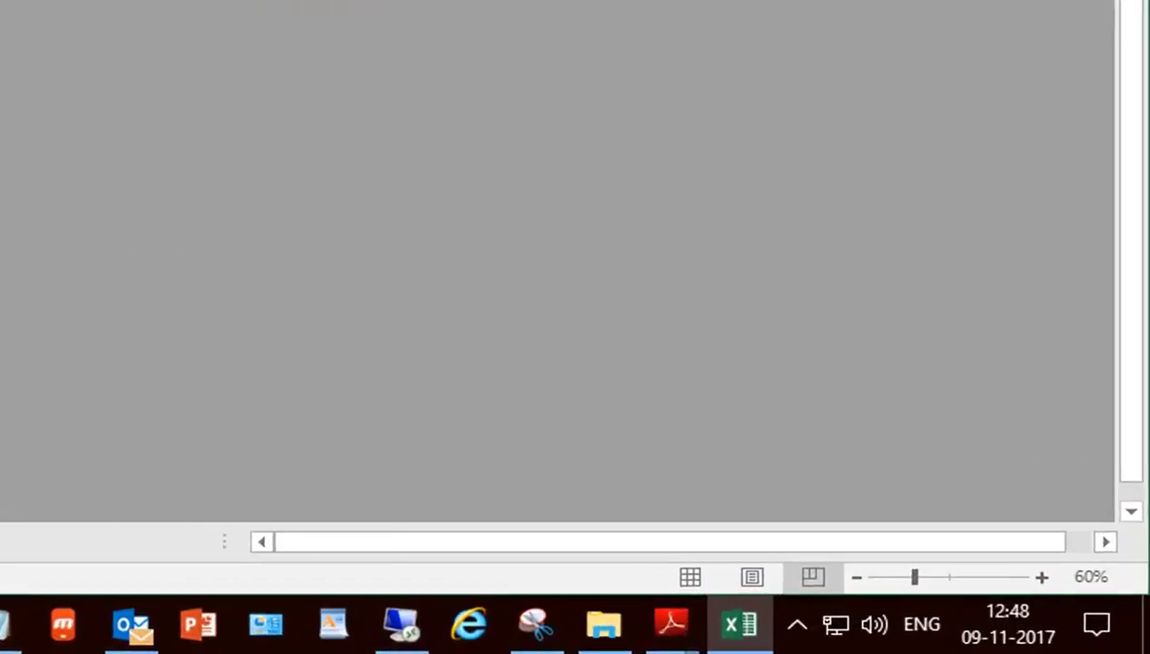
{"action": "left_click", "coordinate": [1017, 559]}
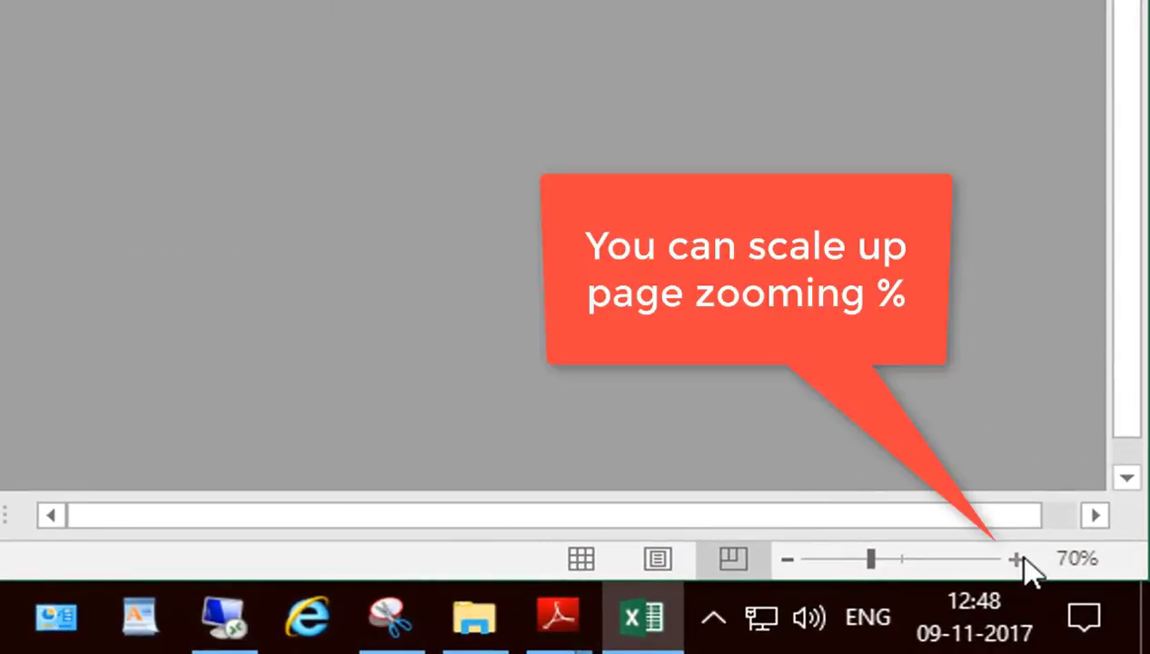
{"action": "left_click", "coordinate": [1019, 560]}
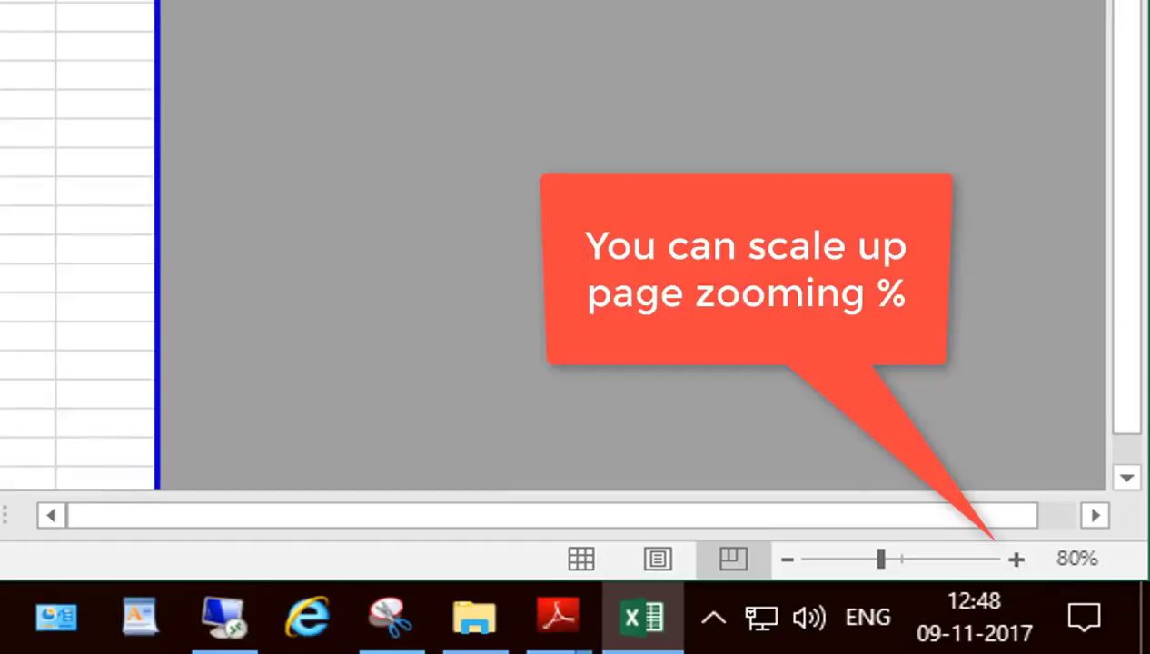
{"action": "left_click", "coordinate": [1018, 560]}
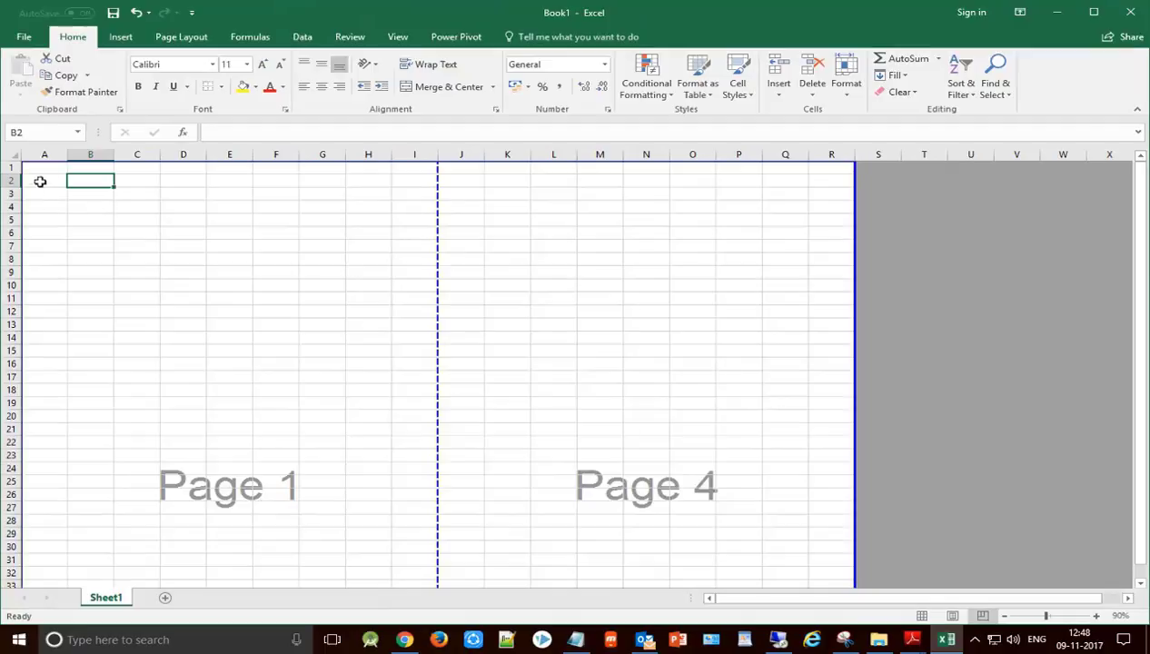
{"action": "left_click", "coordinate": [40, 181]}
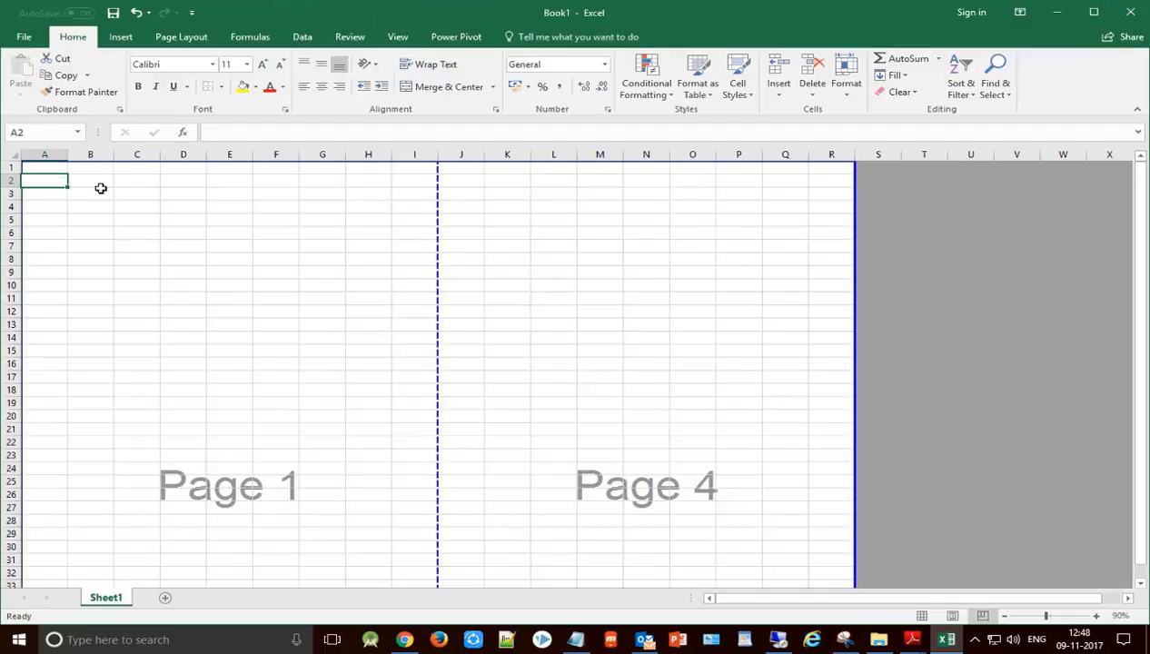
{"action": "left_click", "coordinate": [97, 177]}
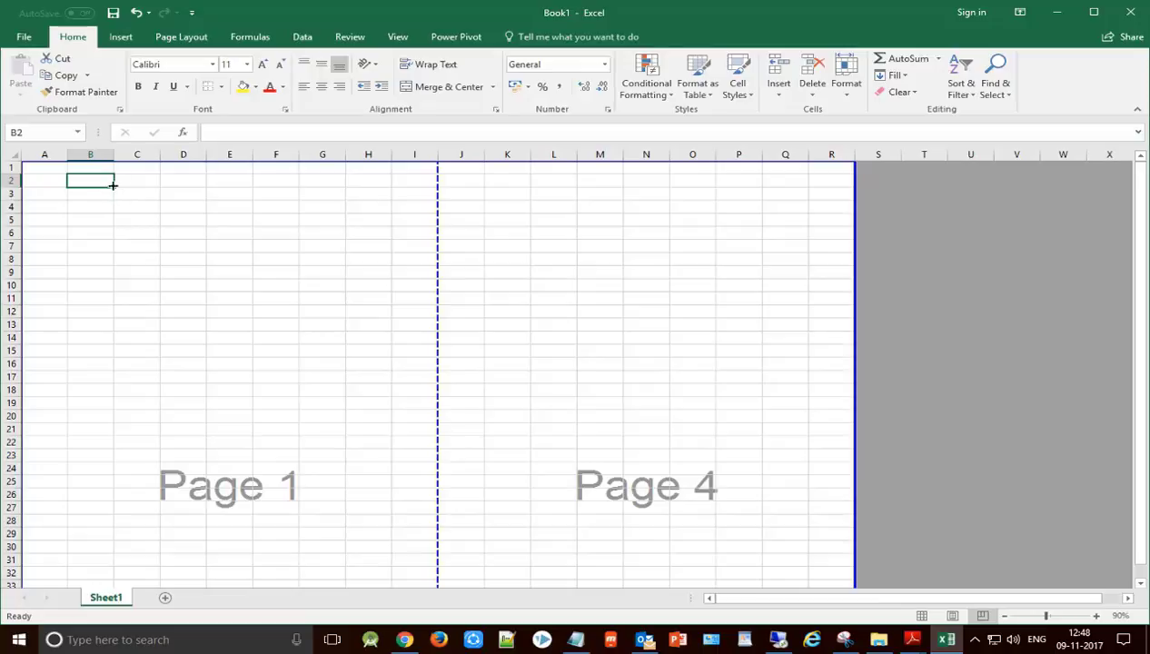
Merge B2:H4 and enter a large 'Multi Care' title there
{"action": "left_click_drag", "start_coordinate": [99, 181], "coordinate": [352, 202]}
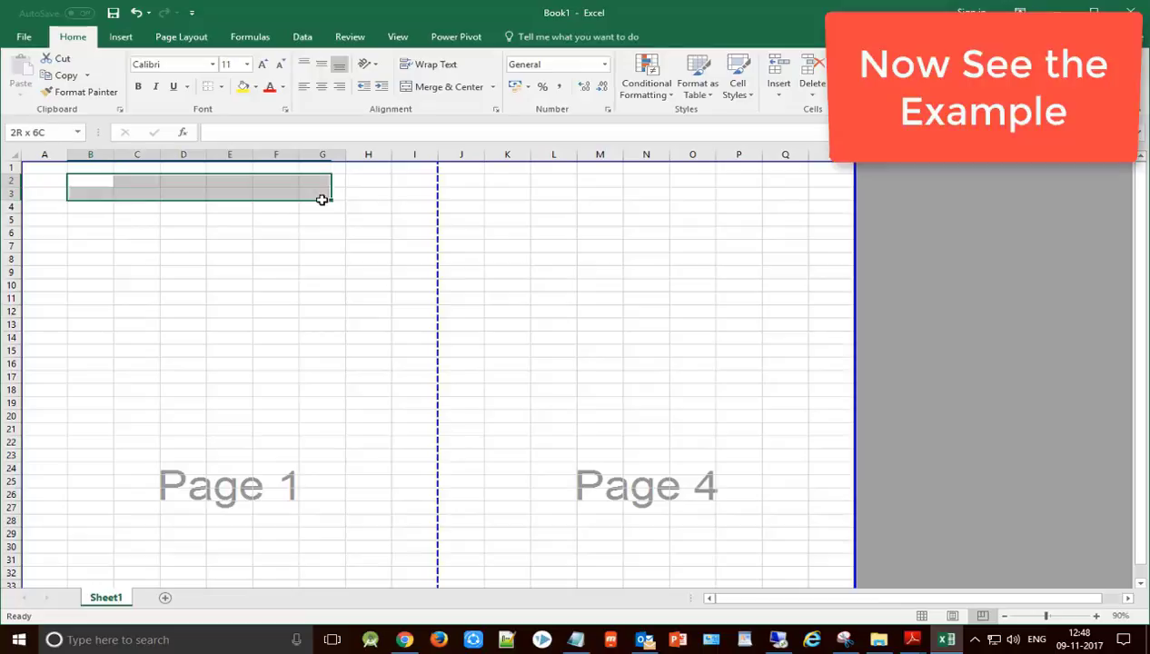
{"action": "left_click", "coordinate": [442, 84]}
{"action": "double_click", "coordinate": [188, 198]}
{"action": "type", "text": "Multi Care"}
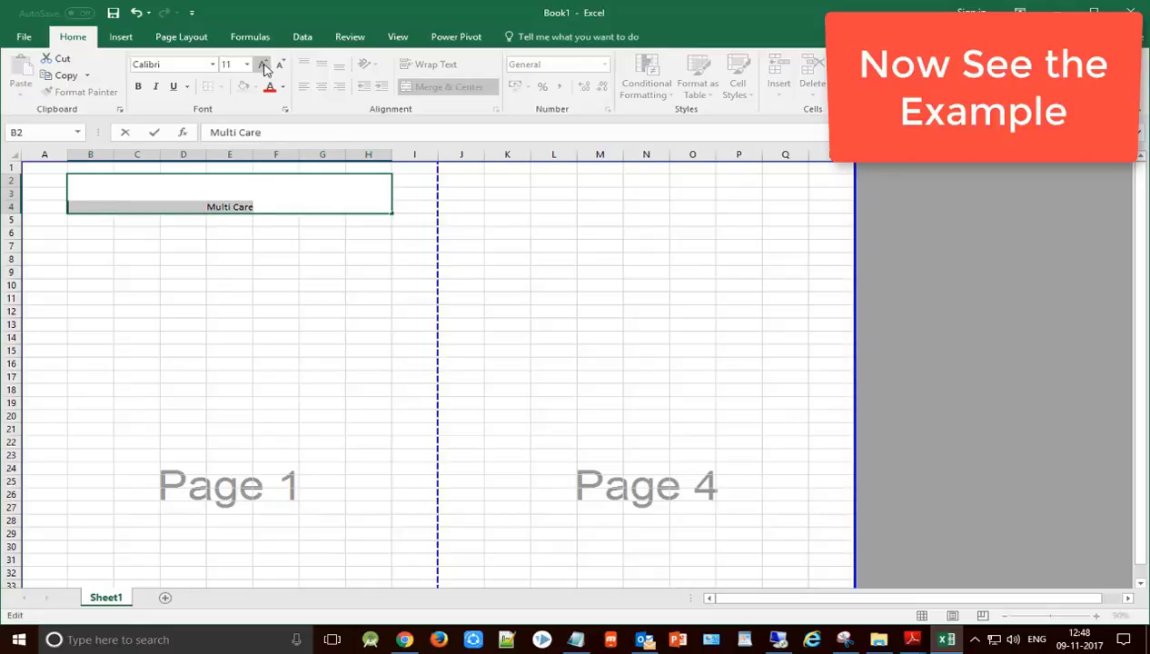
{"action": "left_click", "coordinate": [262, 64]}
{"action": "left_click", "coordinate": [263, 64]}
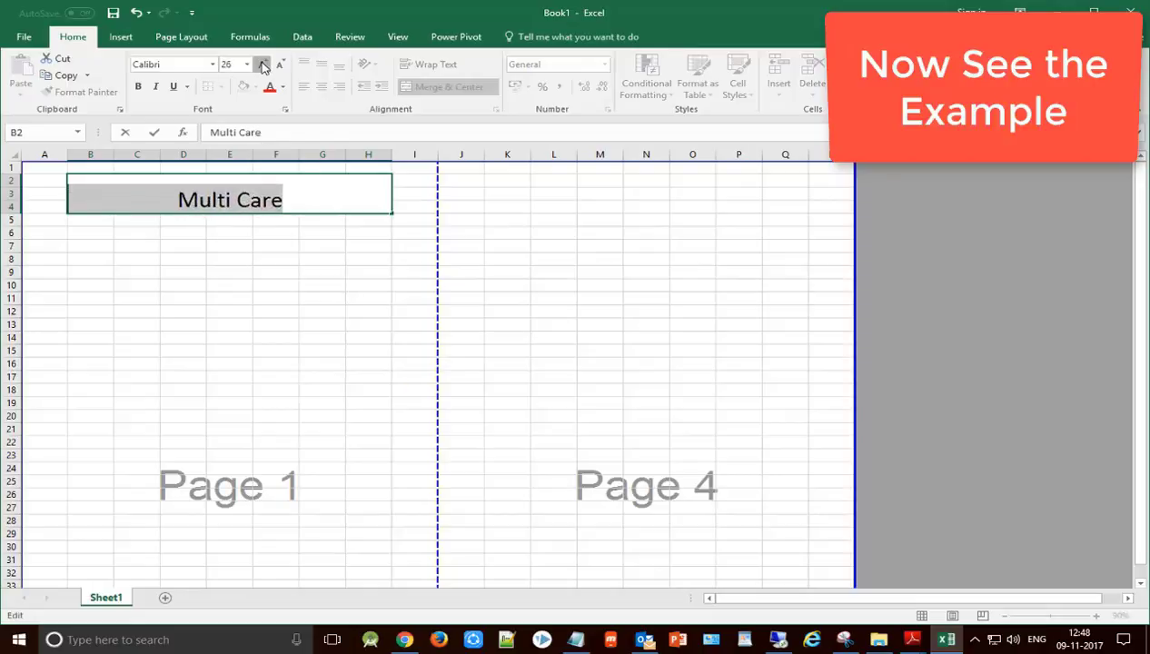
{"action": "left_click", "coordinate": [263, 64]}
{"action": "left_click", "coordinate": [262, 64]}
{"action": "left_click", "coordinate": [229, 337]}
{"action": "key", "text": "ctrl+Up"}
Type the headings S.N, Channel, Video size and Video Title across row 5
{"action": "left_click", "coordinate": [84, 248]}
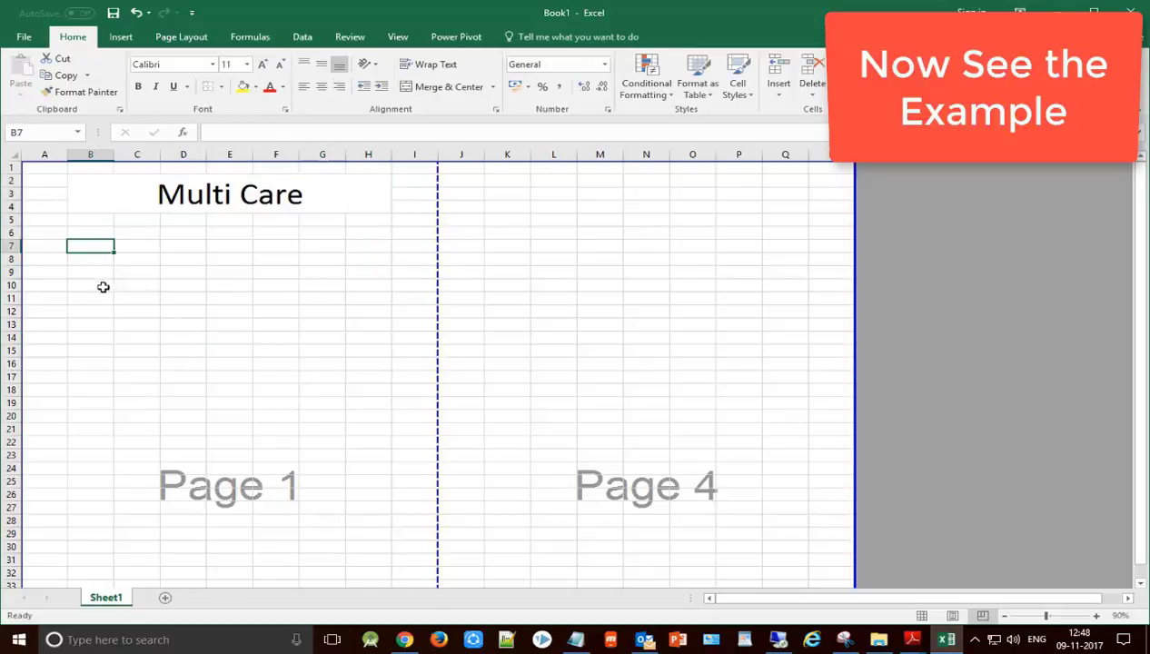
{"action": "key", "text": "Up"}
{"action": "key", "text": "Up"}
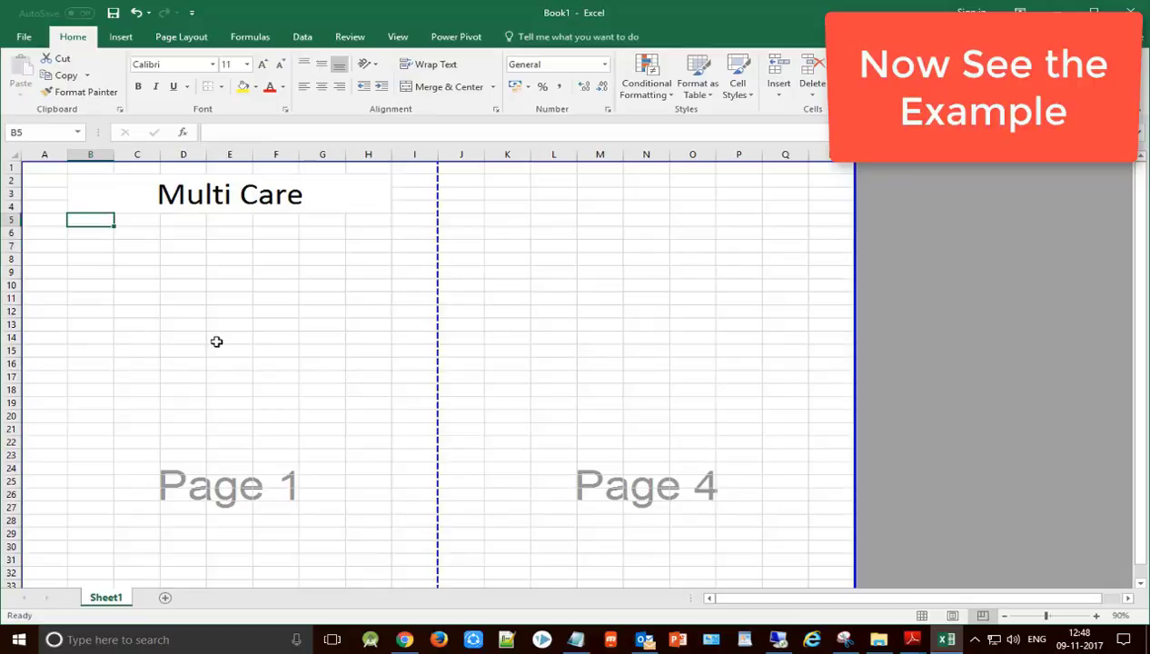
{"action": "type", "text": "S.N"}
{"action": "key", "text": "Tab"}
{"action": "type", "text": "C"}
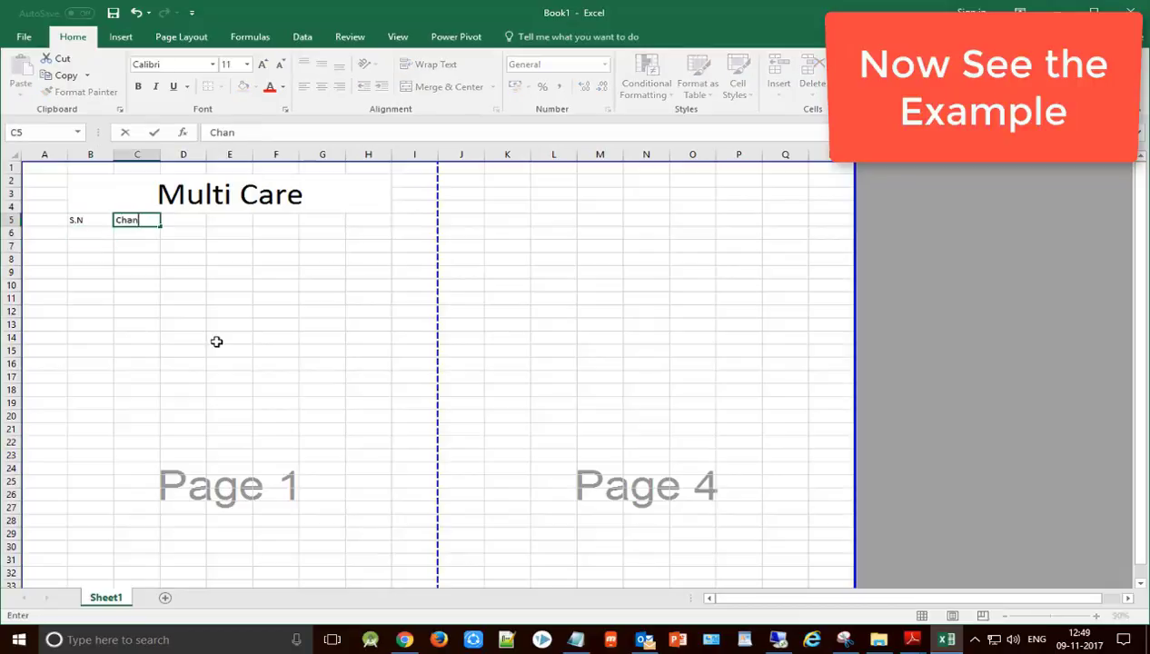
{"action": "key", "text": "Tab"}
{"action": "type", "text": "Video"}
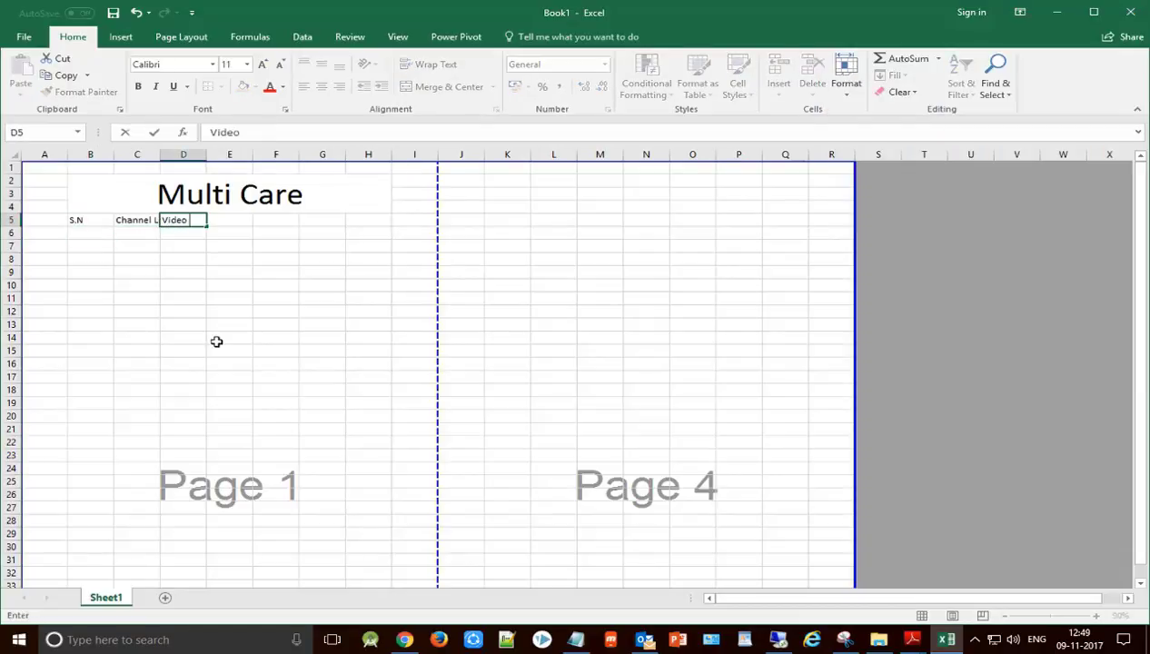
{"action": "type", "text": " size"}
{"action": "key", "text": "Tab"}
{"action": "type", "text": "Video"}
{"action": "key", "text": "Tab"}
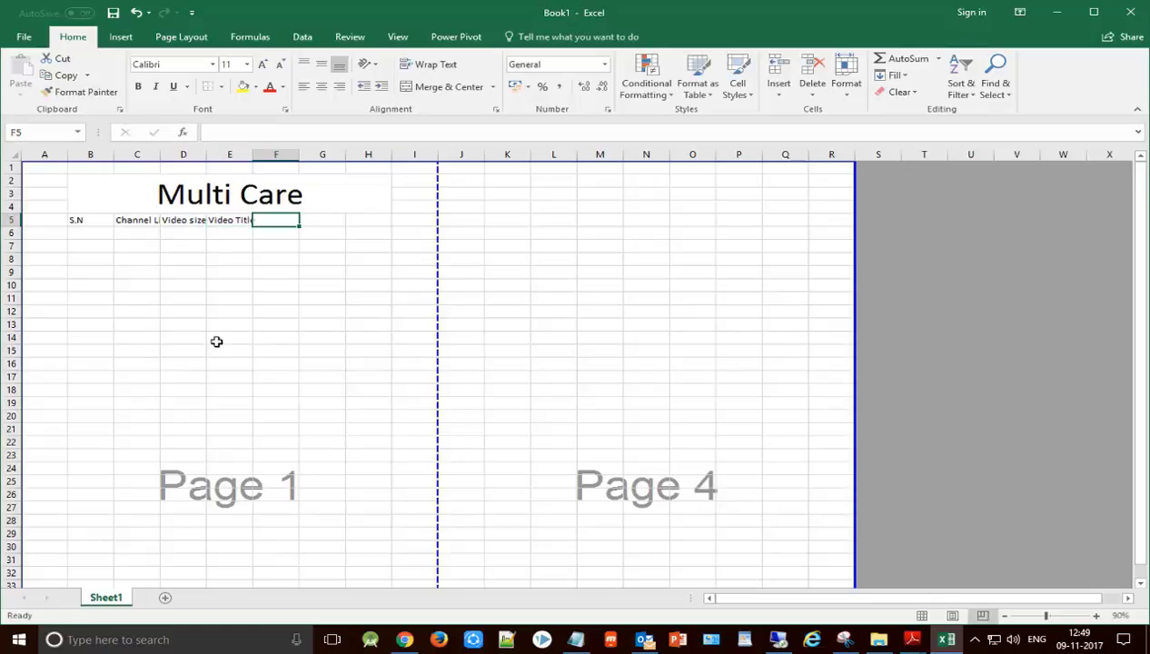
Add the Video Duration heading and autofit columns C to F to their headings
{"action": "type", "text": "Video Duration"}
{"action": "left_click", "coordinate": [90, 220]}
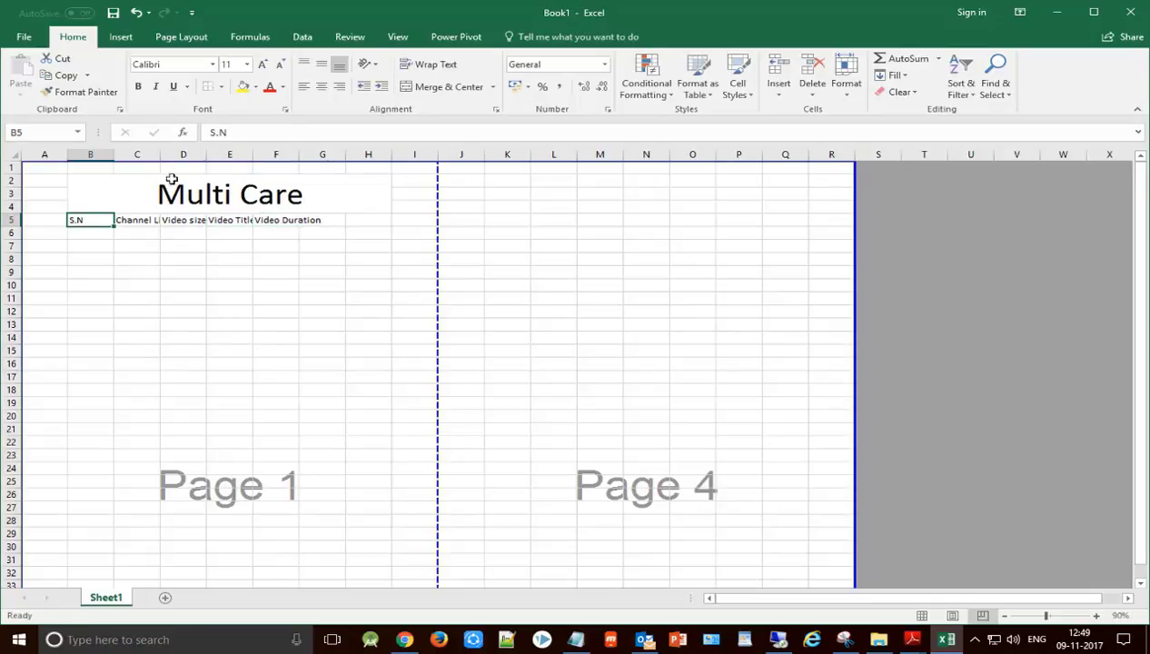
{"action": "left_click_drag", "start_coordinate": [160, 154], "coordinate": [175, 155]}
{"action": "double_click", "coordinate": [226, 154]}
{"action": "double_click", "coordinate": [281, 155]}
{"action": "double_click", "coordinate": [327, 154]}
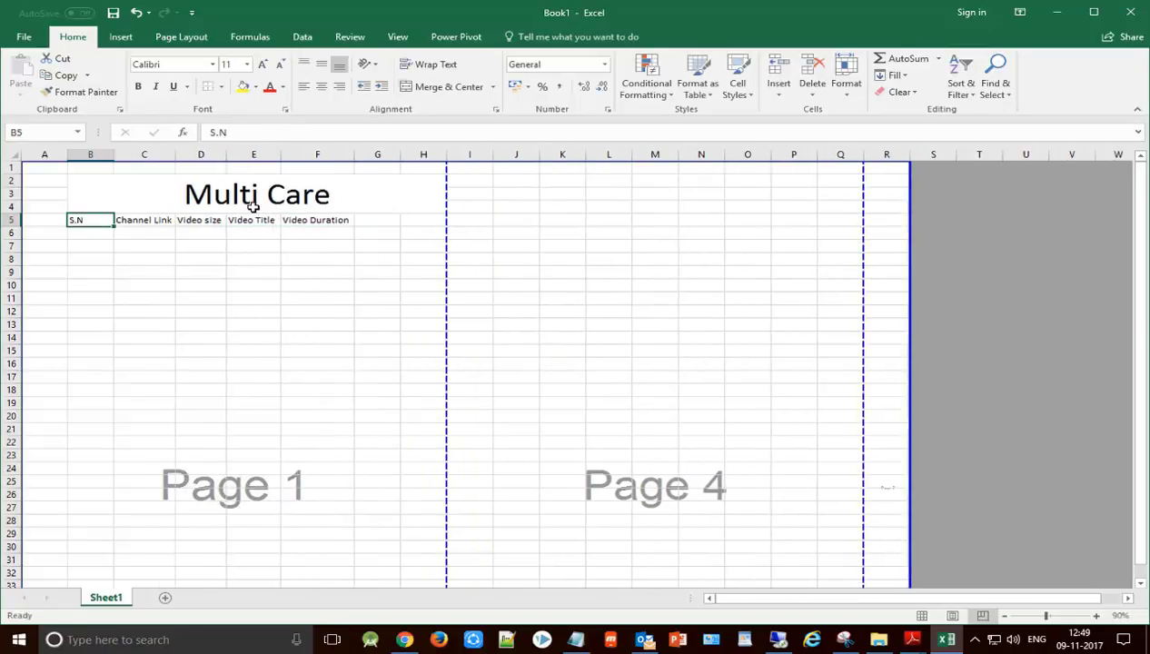
Merge and centre the Multi Care title across A2:H4
{"action": "left_click_drag", "start_coordinate": [89, 182], "coordinate": [400, 208]}
{"action": "left_click", "coordinate": [448, 87]}
{"action": "left_click", "coordinate": [322, 87]}
{"action": "left_click_drag", "start_coordinate": [47, 188], "coordinate": [436, 207]}
Shade the header cells B5:F5 yellow
{"action": "left_click", "coordinate": [432, 91]}
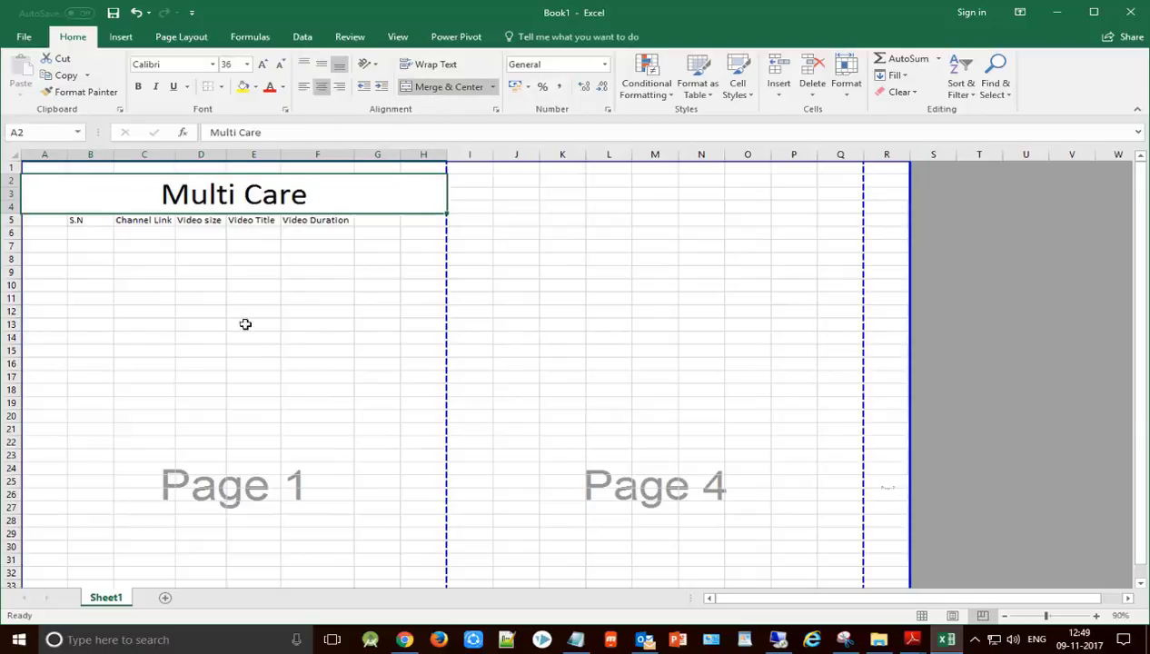
{"action": "left_click_drag", "start_coordinate": [90, 220], "coordinate": [318, 220]}
{"action": "left_click", "coordinate": [242, 87]}
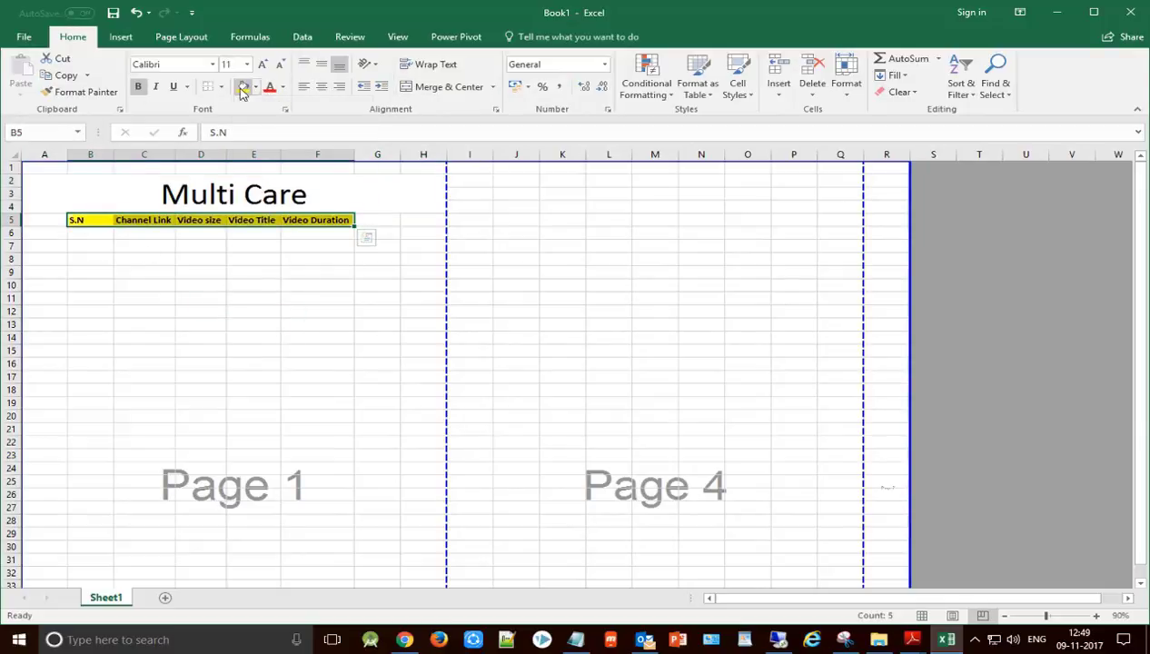
Apply All Borders to the table area below the headers
{"action": "left_click_drag", "start_coordinate": [90, 220], "coordinate": [351, 563]}
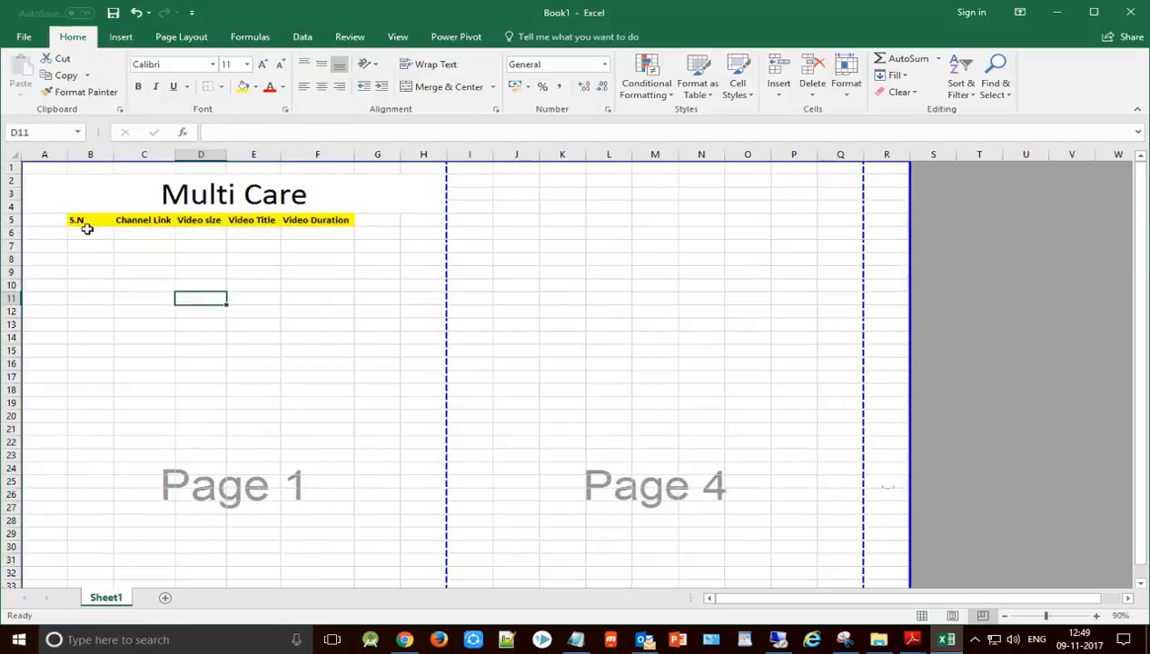
{"action": "left_click_drag", "start_coordinate": [84, 224], "coordinate": [316, 334]}
{"action": "scroll", "coordinate": [181, 328], "scroll_direction": "up", "scroll_amount": 10}
{"action": "left_click", "coordinate": [221, 86]}
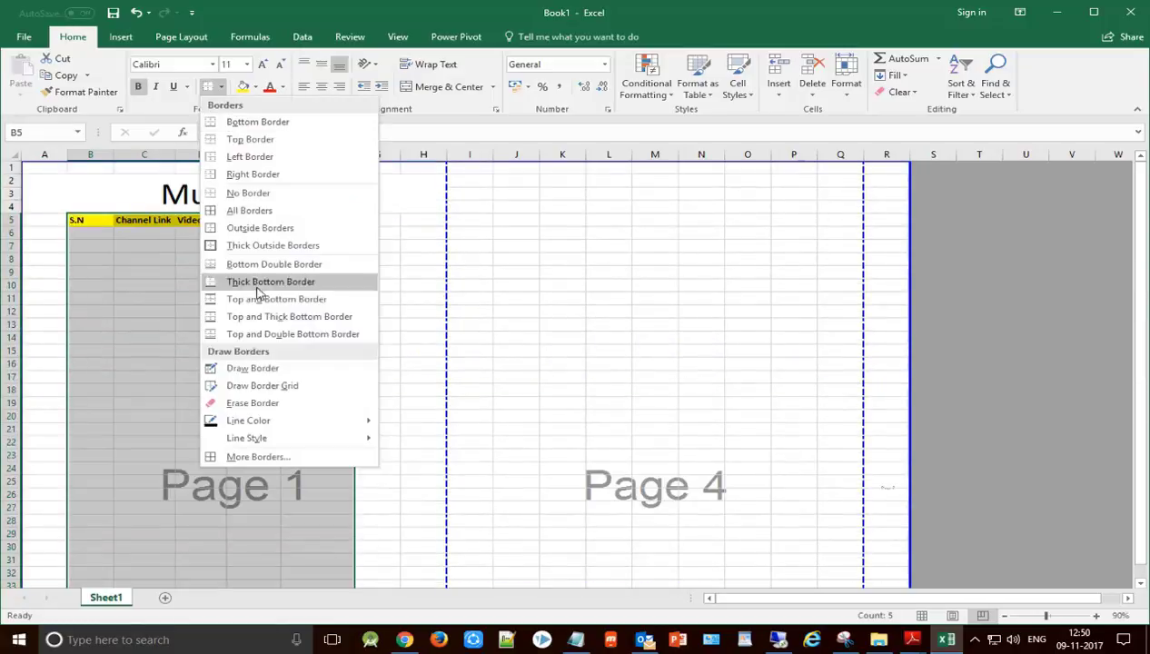
{"action": "left_click", "coordinate": [243, 211]}
Number the S.N column from 1 to 42 with the fill handle
{"action": "left_click", "coordinate": [86, 234]}
{"action": "type", "text": "1"}
{"action": "key", "text": "Return"}
{"action": "type", "text": "2"}
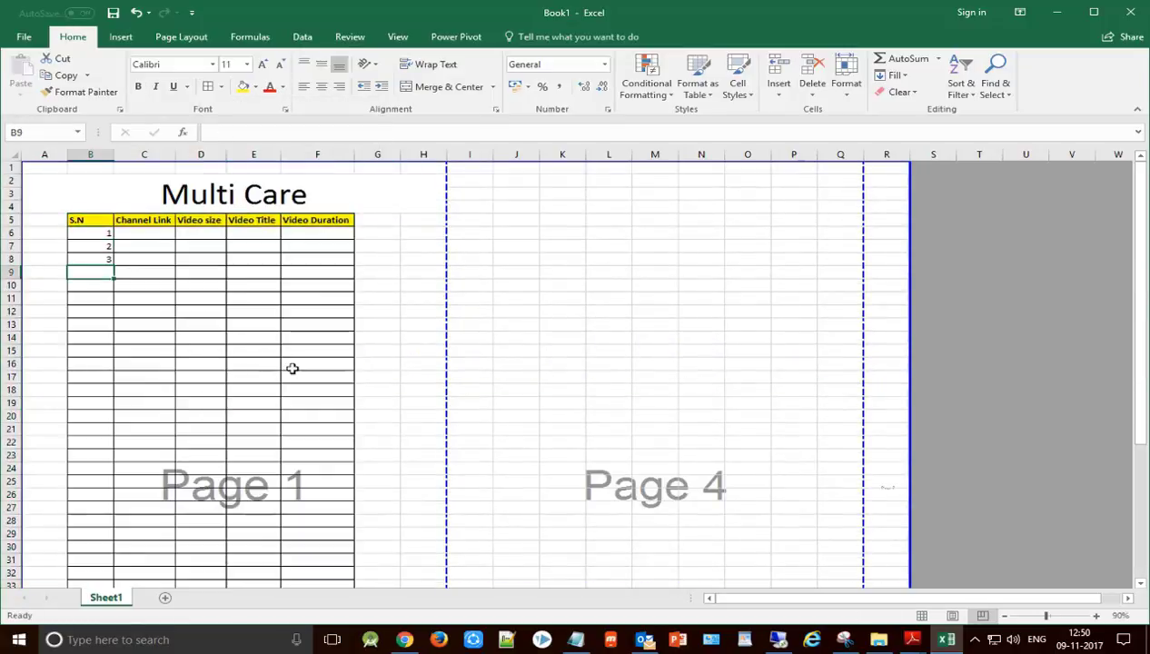
{"action": "mouse_move", "coordinate": [90, 233]}
{"action": "left_mouse_down"}
{"action": "mouse_move", "coordinate": [114, 265]}
{"action": "mouse_move", "coordinate": [114, 532]}
{"action": "left_mouse_up"}
{"action": "scroll", "coordinate": [131, 457], "scroll_direction": "up", "scroll_amount": 8}
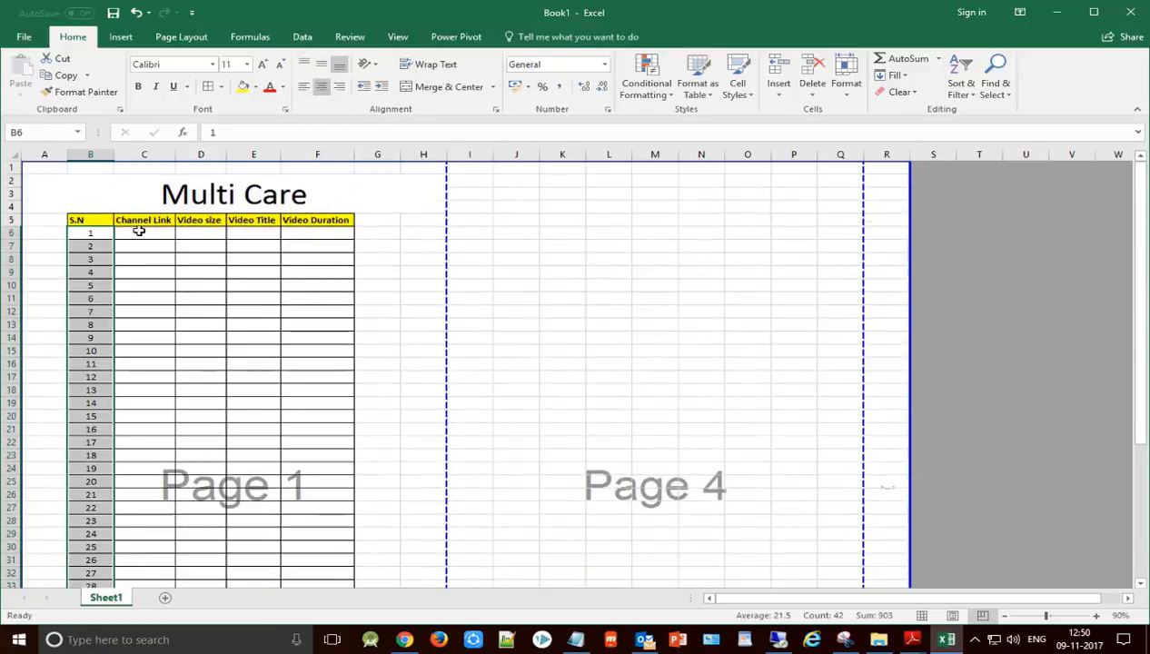
Enter ww.youtube in C6 and fill it down all 42 rows
{"action": "left_click", "coordinate": [139, 231]}
{"action": "type", "text": "ww.youtube"}
{"action": "key", "text": "Return"}
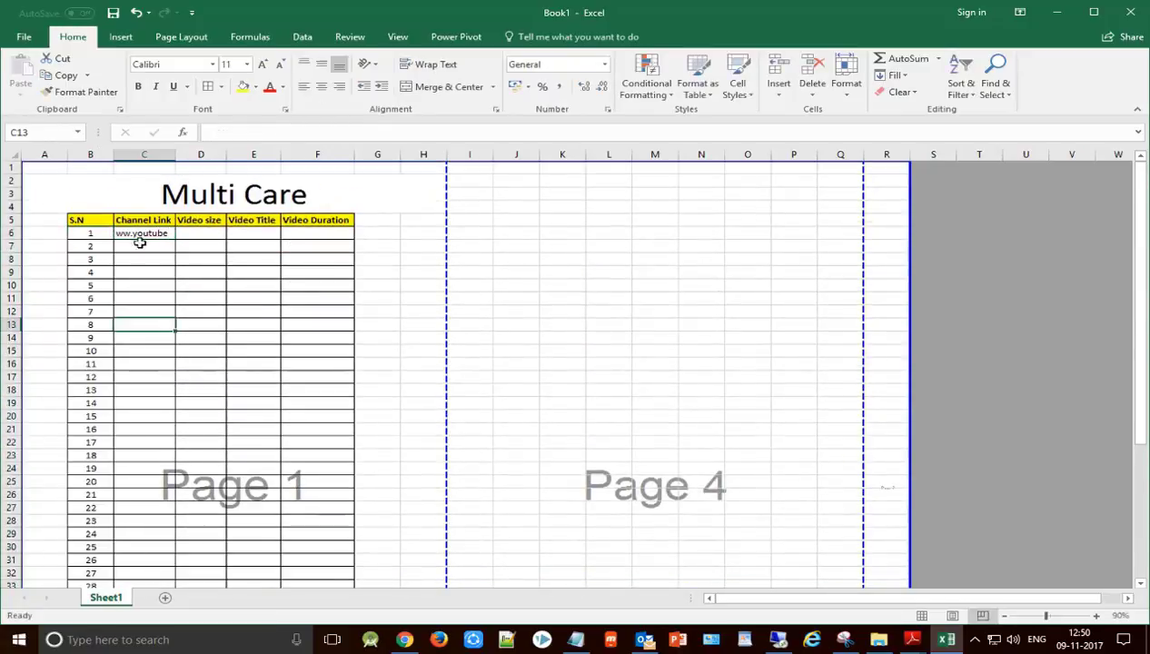
{"action": "left_click", "coordinate": [139, 235]}
{"action": "left_click_drag", "start_coordinate": [176, 240], "coordinate": [175, 581]}
Enter 30 MB in D6 and fill increasing sizes down to row 47
{"action": "scroll", "coordinate": [202, 234], "scroll_direction": "up", "scroll_amount": 8}
{"action": "left_click", "coordinate": [202, 235]}
{"action": "type", "text": "30"}
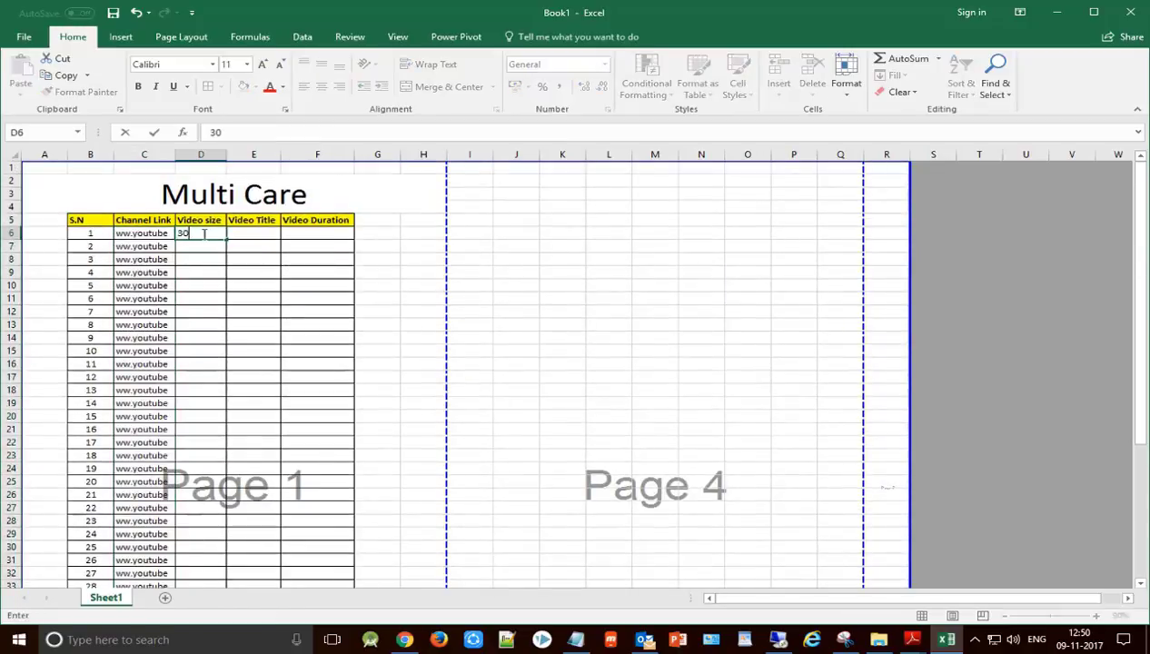
{"action": "key", "text": "Return"}
{"action": "left_click", "coordinate": [201, 233]}
{"action": "left_click_drag", "start_coordinate": [226, 239], "coordinate": [227, 582]}
Enter 'How to' in E6 and copy it down column E
{"action": "scroll", "coordinate": [267, 378], "scroll_direction": "up", "scroll_amount": 8}
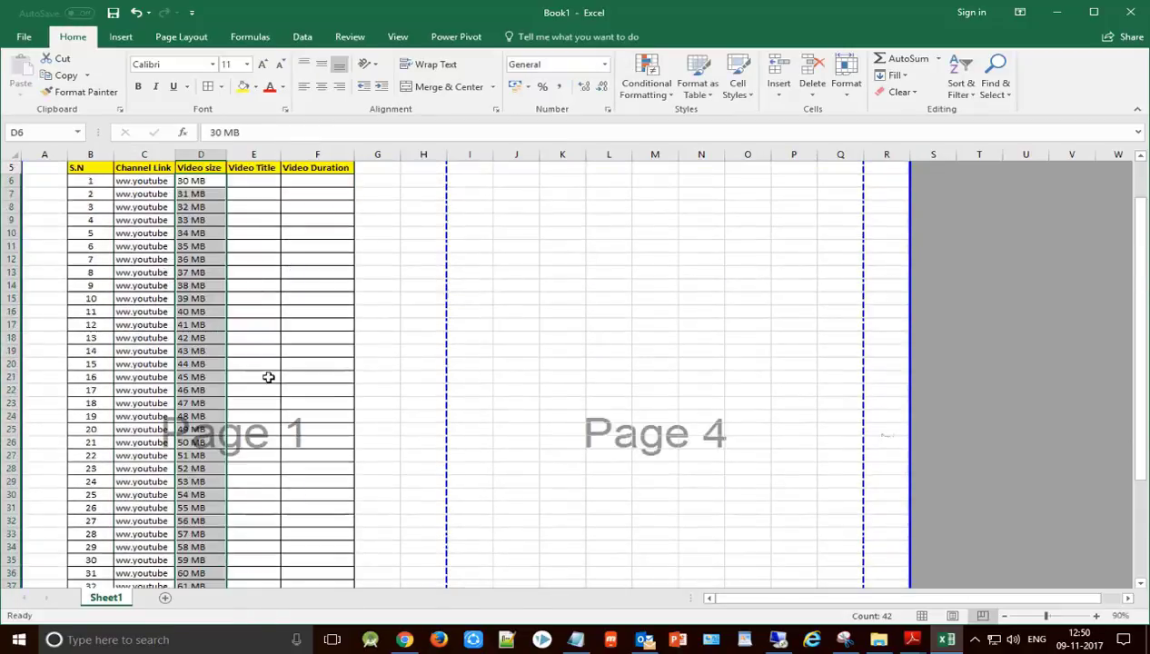
{"action": "left_click", "coordinate": [251, 232]}
{"action": "type", "text": "How to"}
{"action": "key", "text": "Return"}
{"action": "left_click", "coordinate": [251, 233]}
{"action": "left_click_drag", "start_coordinate": [281, 239], "coordinate": [283, 560]}
Enter 20 Minutes in F6 and fill increasing durations down to row 47
{"action": "scroll", "coordinate": [324, 398], "scroll_direction": "up", "scroll_amount": 5}
{"action": "left_click", "coordinate": [308, 233]}
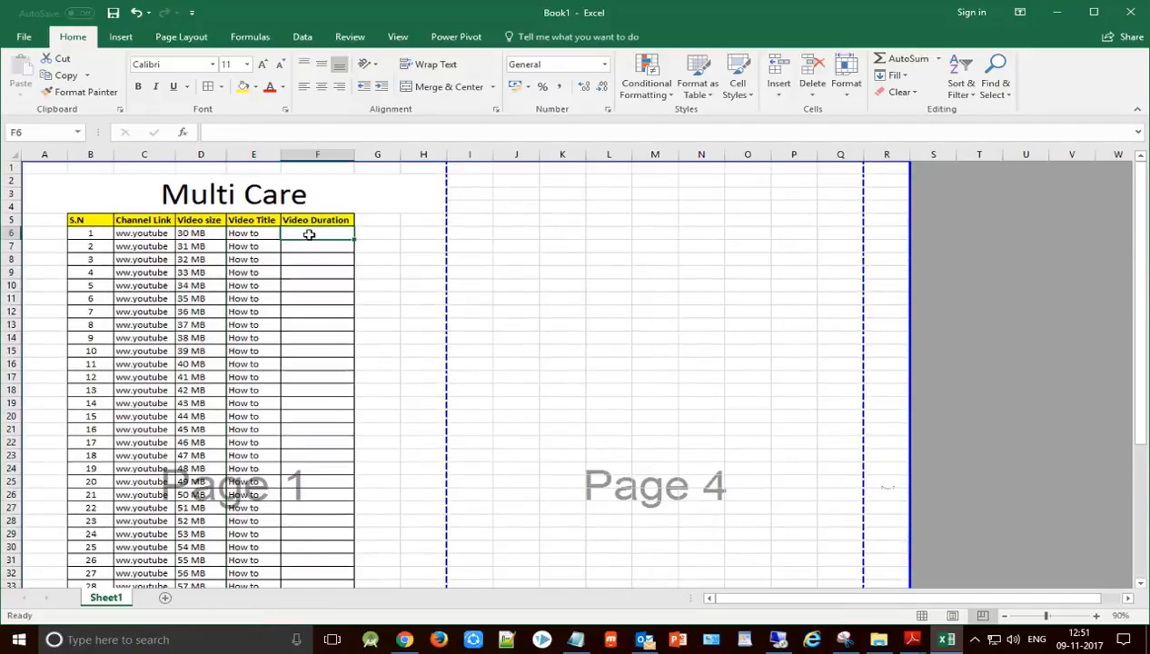
{"action": "type", "text": "20 Minutes"}
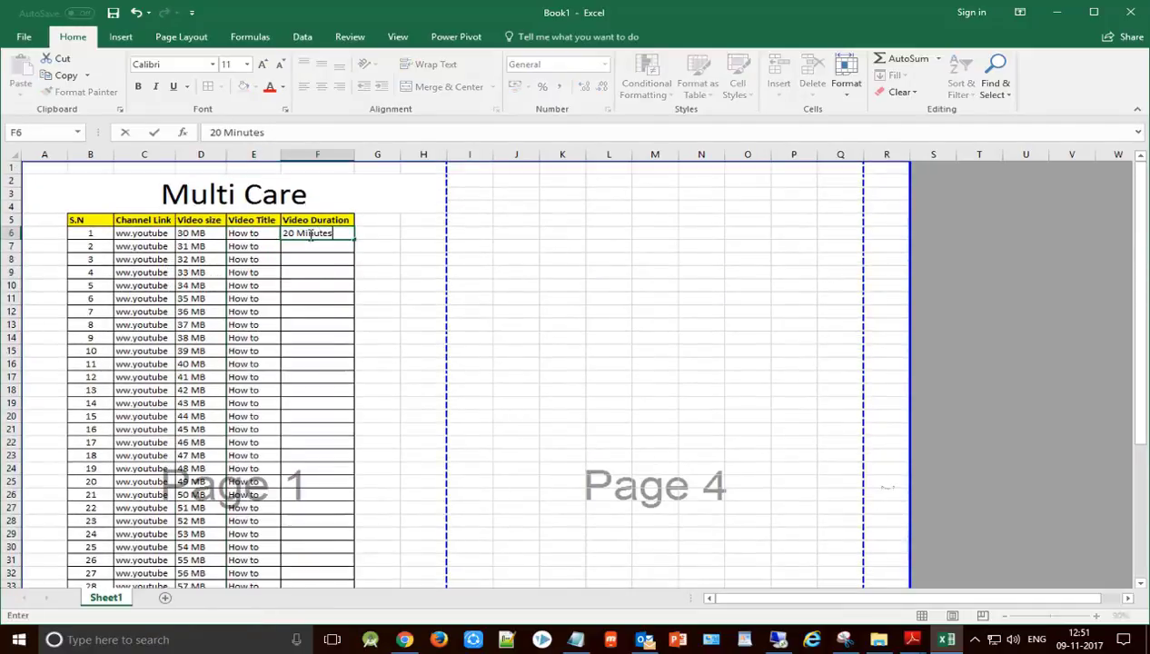
{"action": "key", "text": "Return"}
{"action": "left_click", "coordinate": [310, 234]}
{"action": "left_click_drag", "start_coordinate": [354, 239], "coordinate": [356, 582]}
Give the merged Multi Care title a green fill colour
{"action": "scroll", "coordinate": [318, 381], "scroll_direction": "up", "scroll_amount": 5}
{"action": "left_click", "coordinate": [343, 209]}
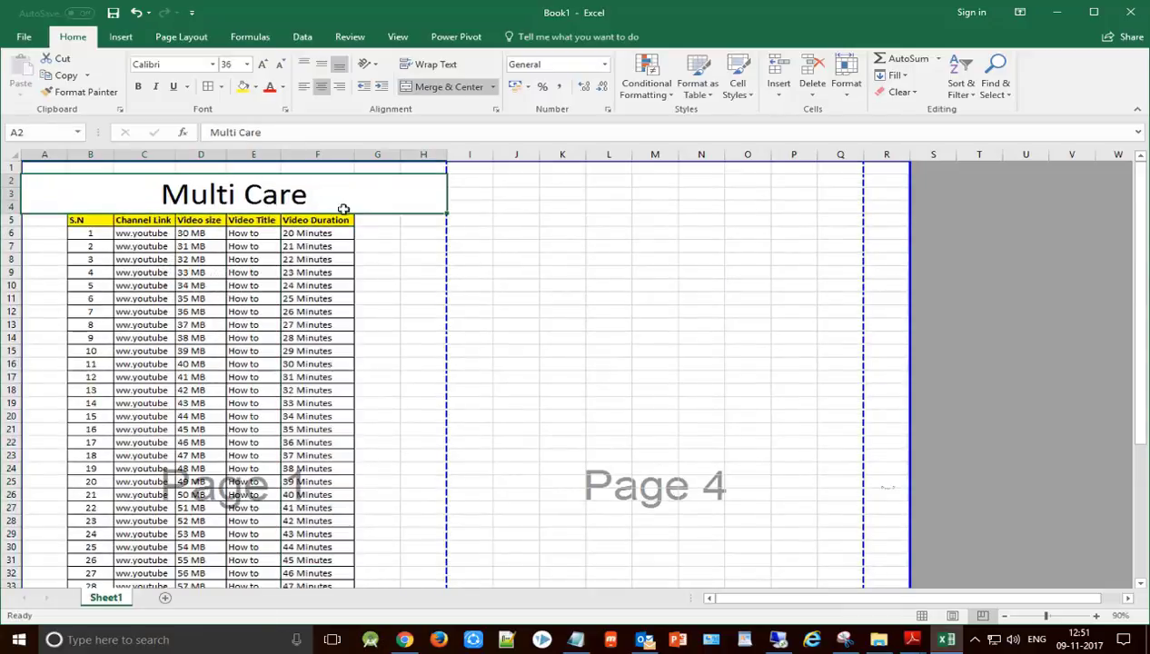
{"action": "left_click", "coordinate": [257, 87]}
{"action": "left_click", "coordinate": [303, 195]}
{"action": "left_click", "coordinate": [367, 376]}
{"action": "scroll", "coordinate": [367, 377], "scroll_direction": "down", "scroll_amount": 5}
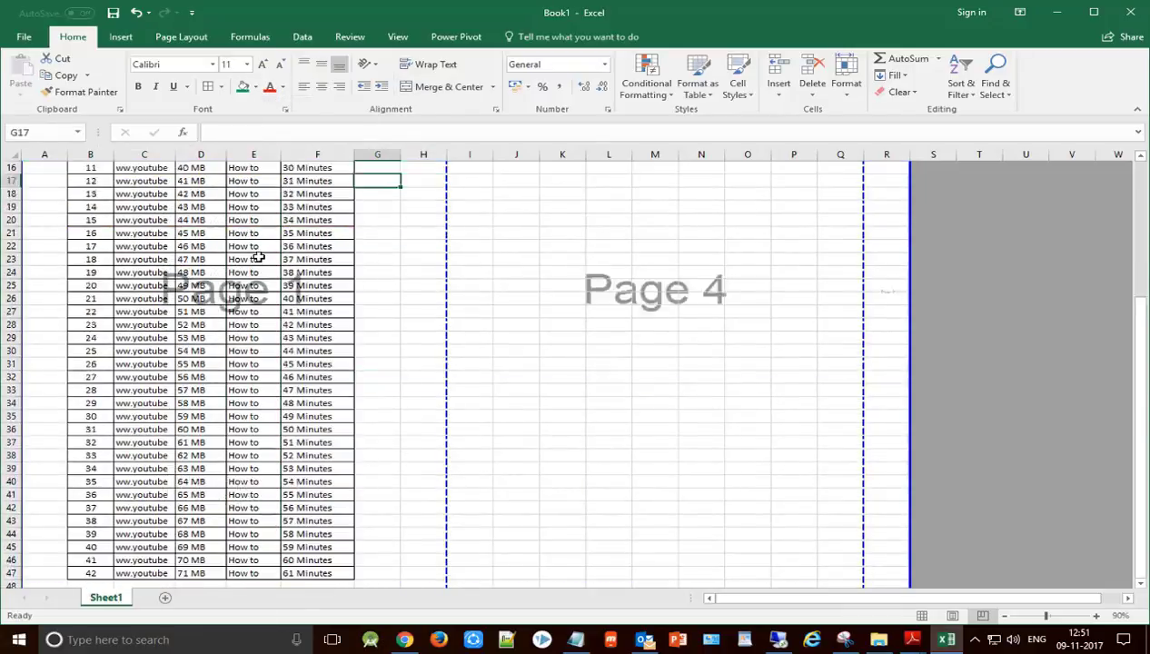
{"action": "left_click", "coordinate": [24, 38]}
{"action": "left_click", "coordinate": [30, 208]}
{"action": "left_click_drag", "start_coordinate": [575, 113], "coordinate": [930, 584]}
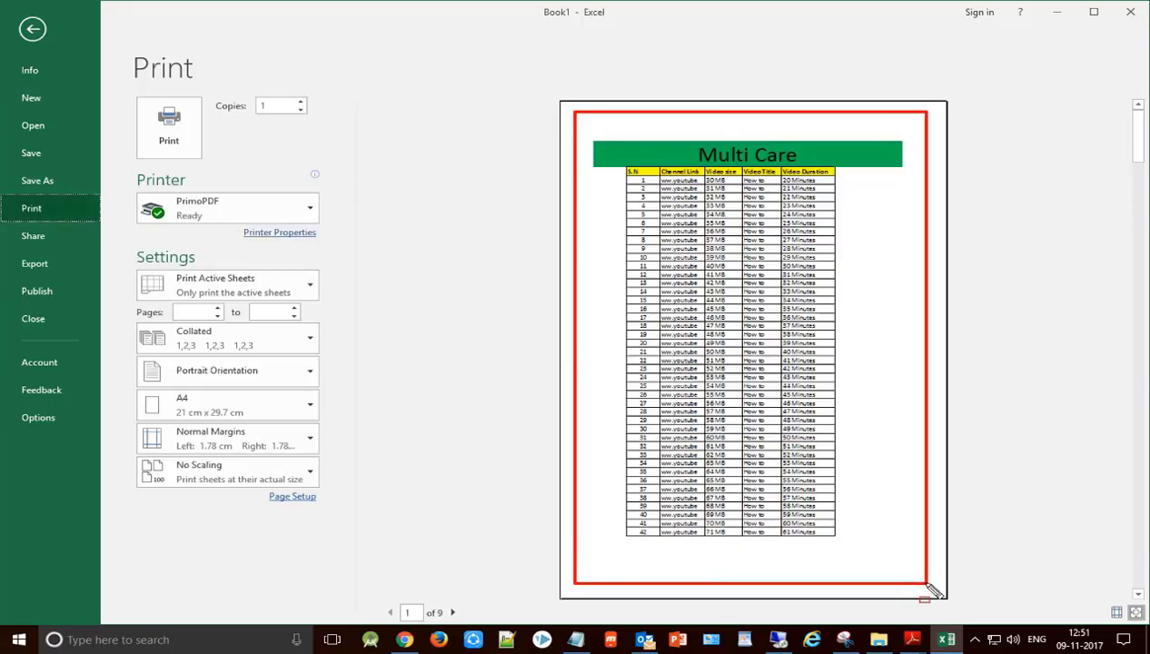
{"action": "left_click", "coordinate": [31, 29]}
{"action": "scroll", "coordinate": [357, 349], "scroll_direction": "down", "scroll_amount": 3}
{"action": "scroll", "coordinate": [296, 331], "scroll_direction": "down", "scroll_amount": 2}
{"action": "left_click", "coordinate": [982, 615]}
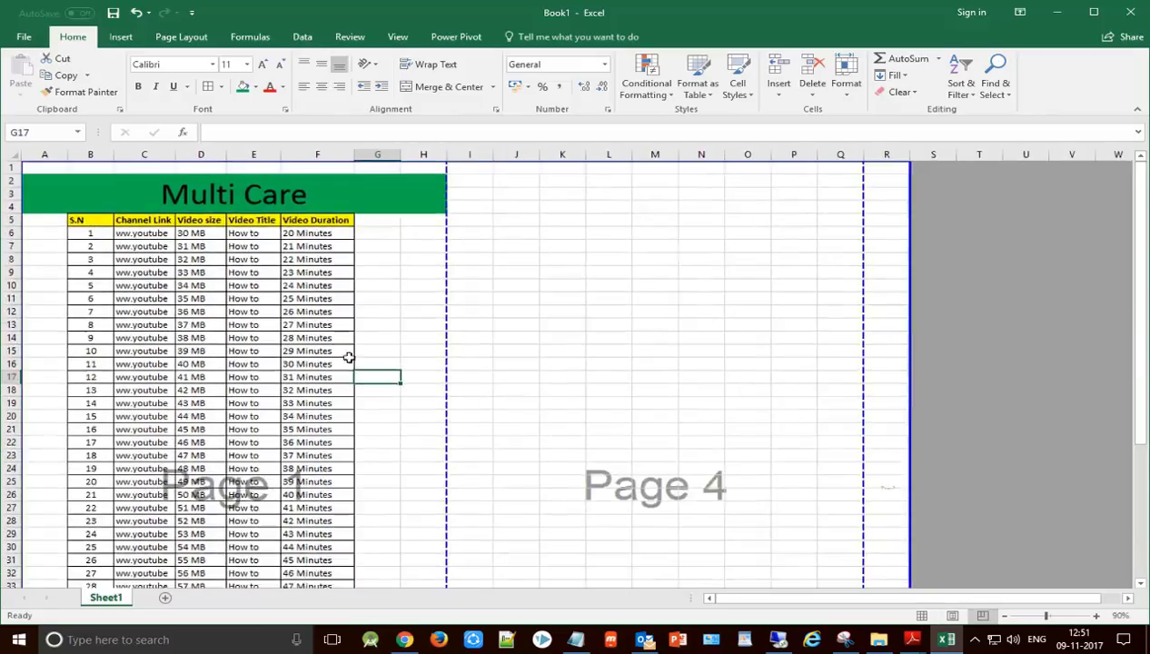
{"action": "left_click_drag", "start_coordinate": [1050, 615], "coordinate": [1029, 615]}
Copy the titled table A2:H47 and paste it at A53 on the page below
{"action": "scroll", "coordinate": [156, 346], "scroll_direction": "up", "scroll_amount": 2}
{"action": "left_click", "coordinate": [116, 560]}
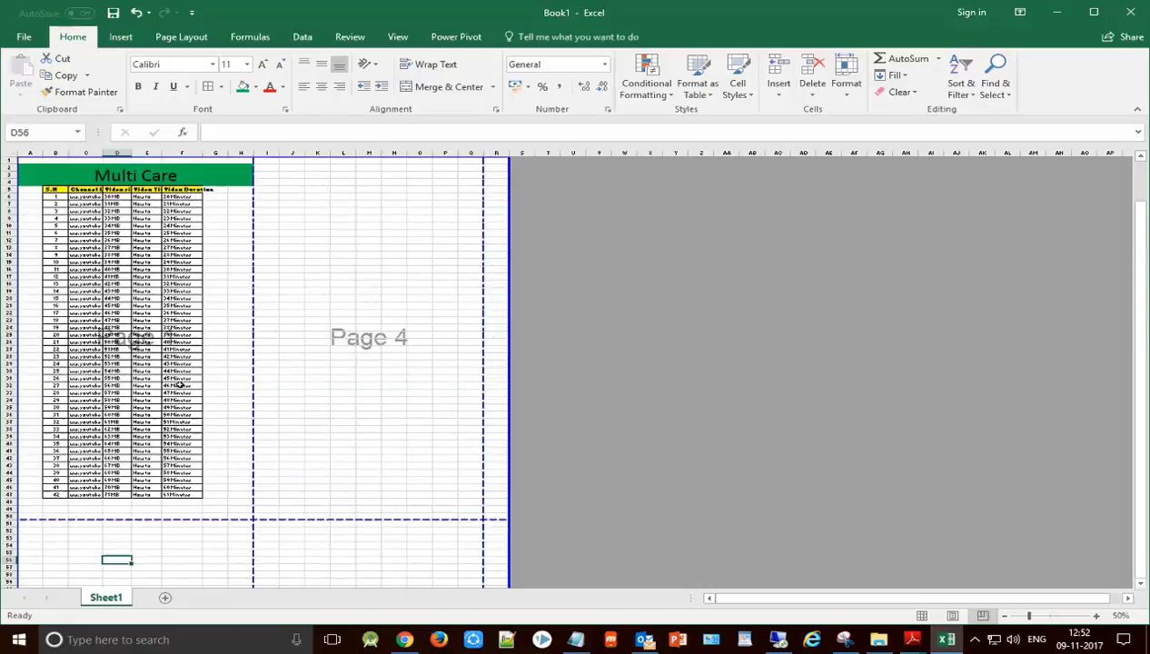
{"action": "scroll", "coordinate": [116, 560], "scroll_direction": "up", "scroll_amount": 2}
{"action": "left_click_drag", "start_coordinate": [41, 173], "coordinate": [336, 581]}
{"action": "key", "text": "ctrl+c"}
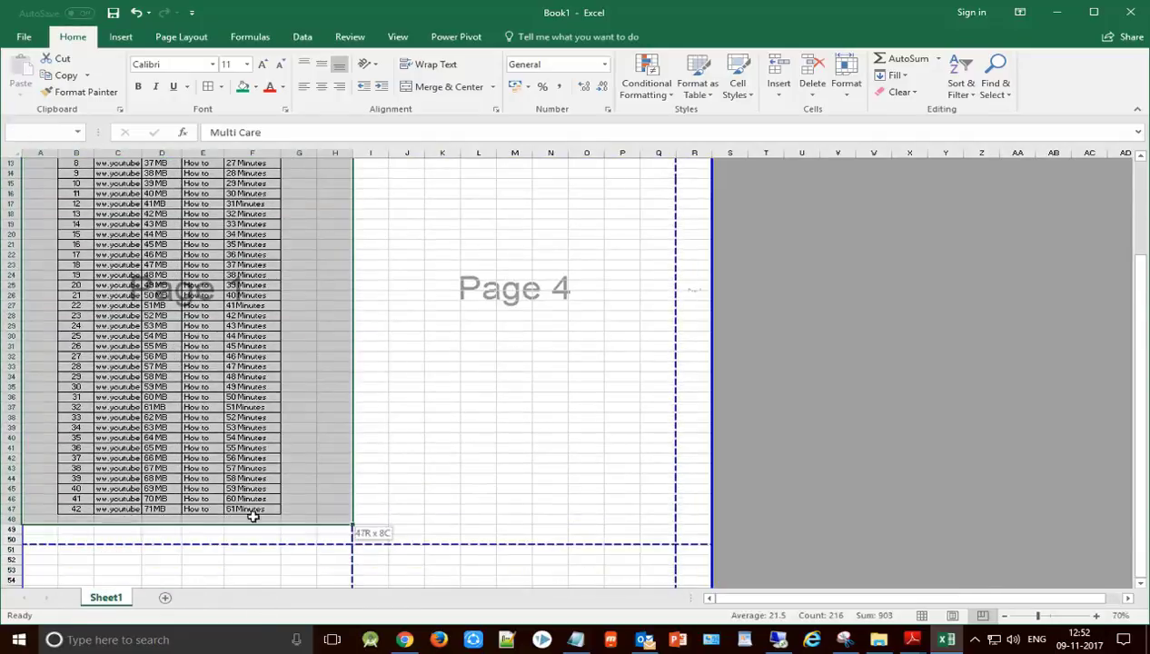
{"action": "scroll", "coordinate": [145, 468], "scroll_direction": "down", "scroll_amount": 3}
{"action": "scroll", "coordinate": [144, 468], "scroll_direction": "up", "scroll_amount": 4}
{"action": "scroll", "coordinate": [44, 385], "scroll_direction": "down", "scroll_amount": 6}
{"action": "left_click", "coordinate": [44, 385]}
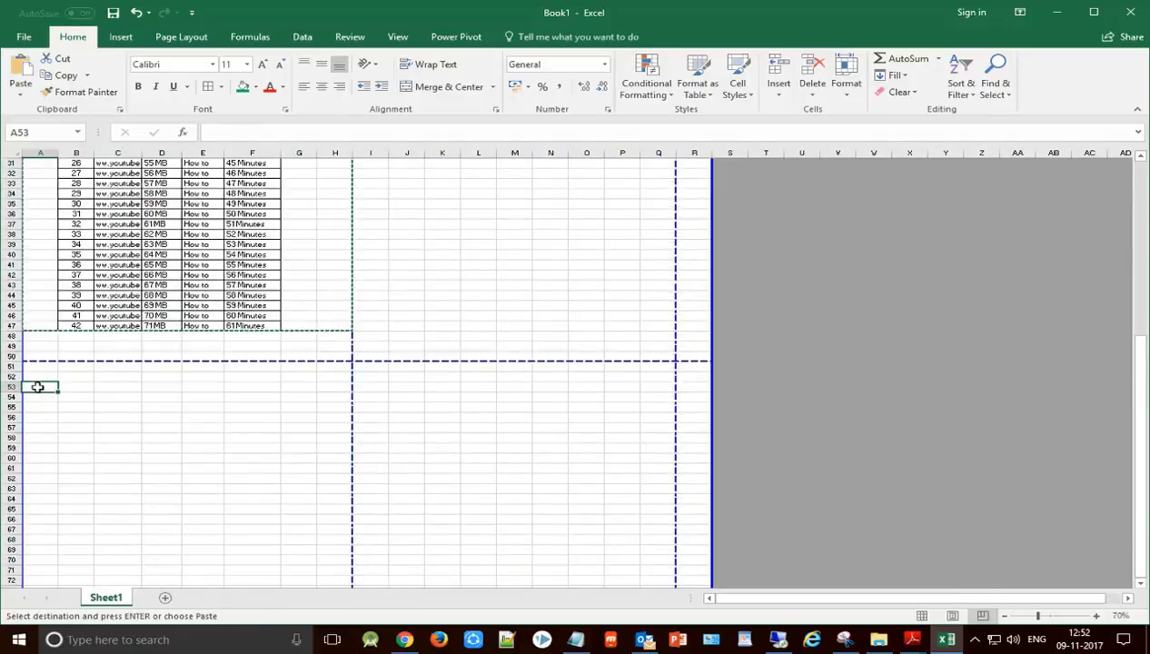
{"action": "key", "text": "Return"}
Copy both stacked tables A2:H98 and paste them at I2 into columns I–P
{"action": "scroll", "coordinate": [123, 416], "scroll_direction": "down", "scroll_amount": 10}
{"action": "left_click", "coordinate": [40, 372]}
{"action": "scroll", "coordinate": [185, 315], "scroll_direction": "up", "scroll_amount": 15}
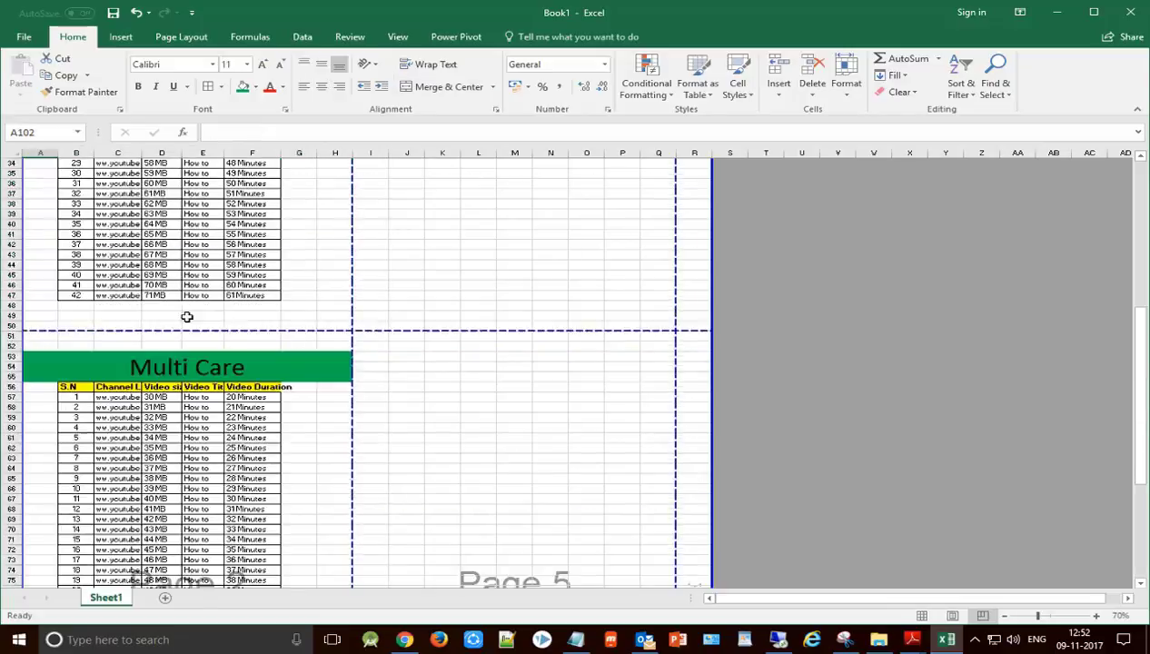
{"action": "left_click_drag", "start_coordinate": [185, 367], "coordinate": [308, 571]}
{"action": "key", "text": "ctrl+c"}
{"action": "scroll", "coordinate": [463, 355], "scroll_direction": "up", "scroll_amount": 15}
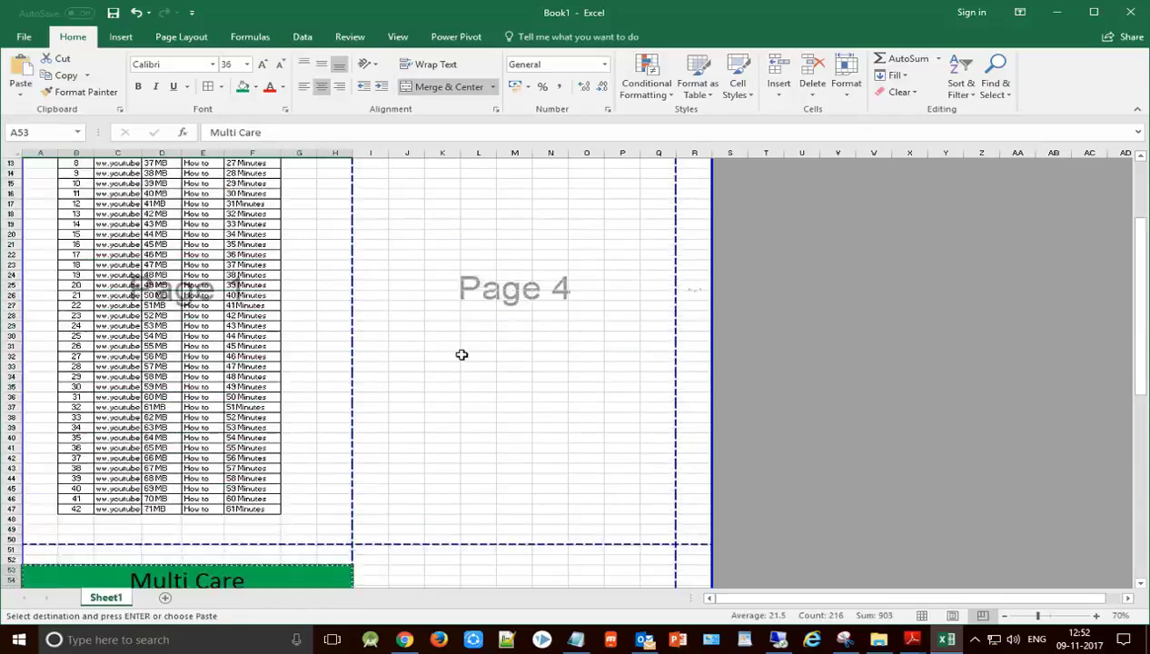
{"action": "left_click", "coordinate": [377, 174]}
{"action": "key", "text": "ctrl+v"}
{"action": "scroll", "coordinate": [584, 310], "scroll_direction": "down", "scroll_amount": 1}
{"action": "scroll", "coordinate": [584, 311], "scroll_direction": "up", "scroll_amount": 1}
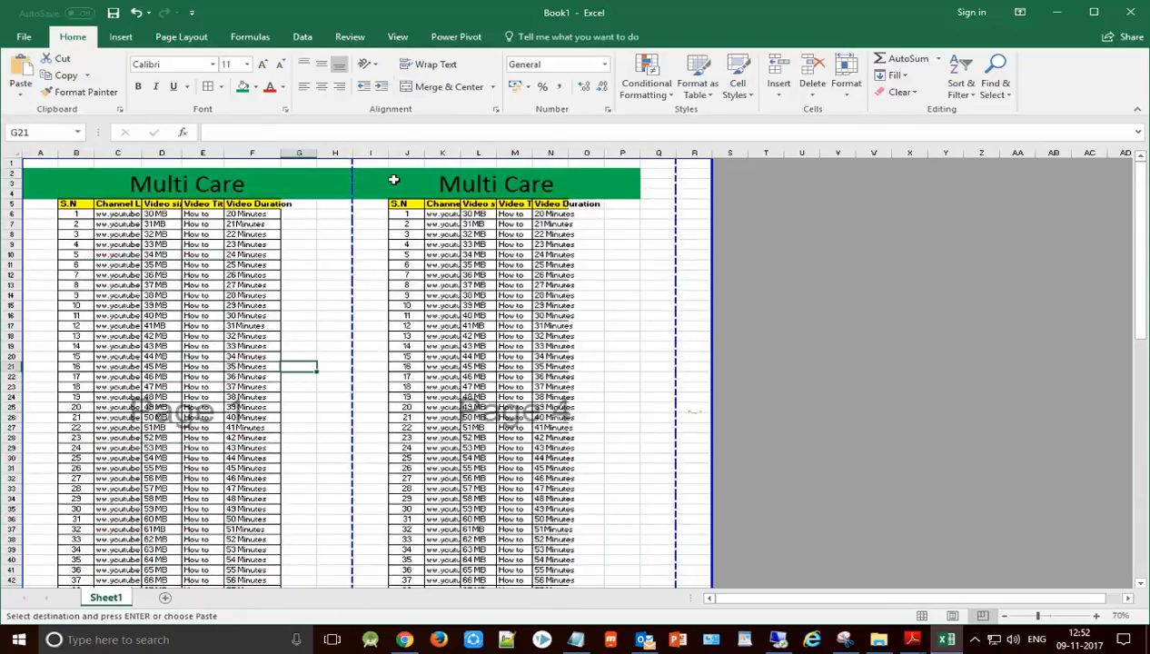
{"action": "scroll", "coordinate": [579, 513], "scroll_direction": "down", "scroll_amount": 4}
{"action": "scroll", "coordinate": [579, 513], "scroll_direction": "down", "scroll_amount": 6}
{"action": "left_click", "coordinate": [373, 389]}
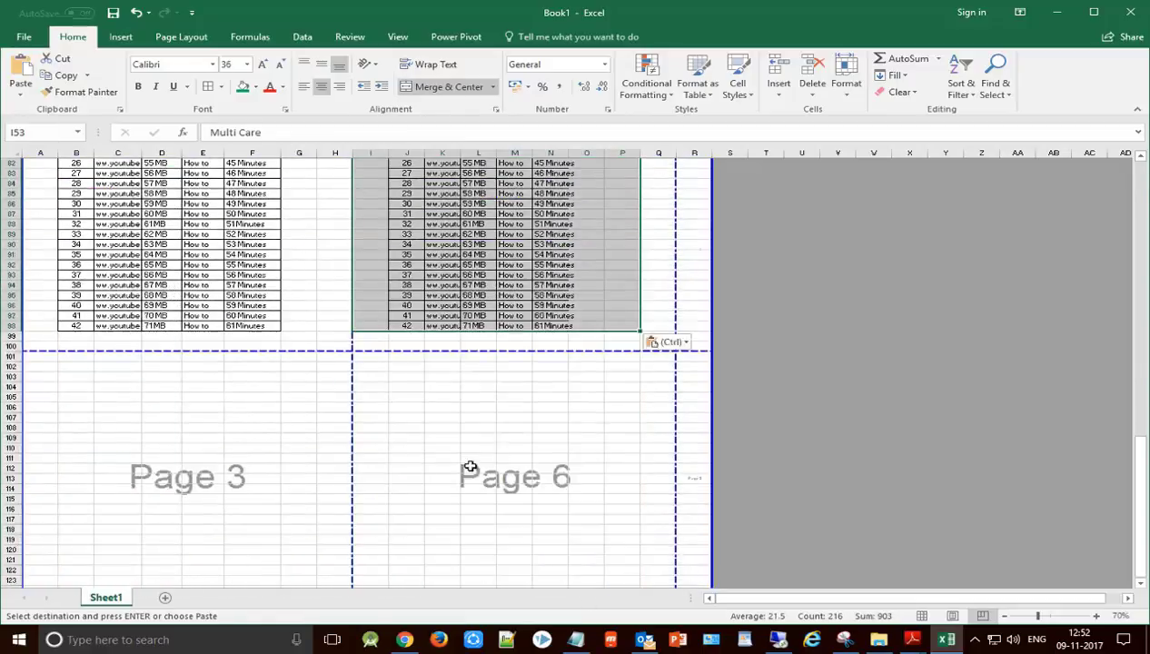
{"action": "scroll", "coordinate": [373, 389], "scroll_direction": "up", "scroll_amount": 18}
Open the print preview, scroll through its nine pages, then close it
{"action": "left_click", "coordinate": [24, 36]}
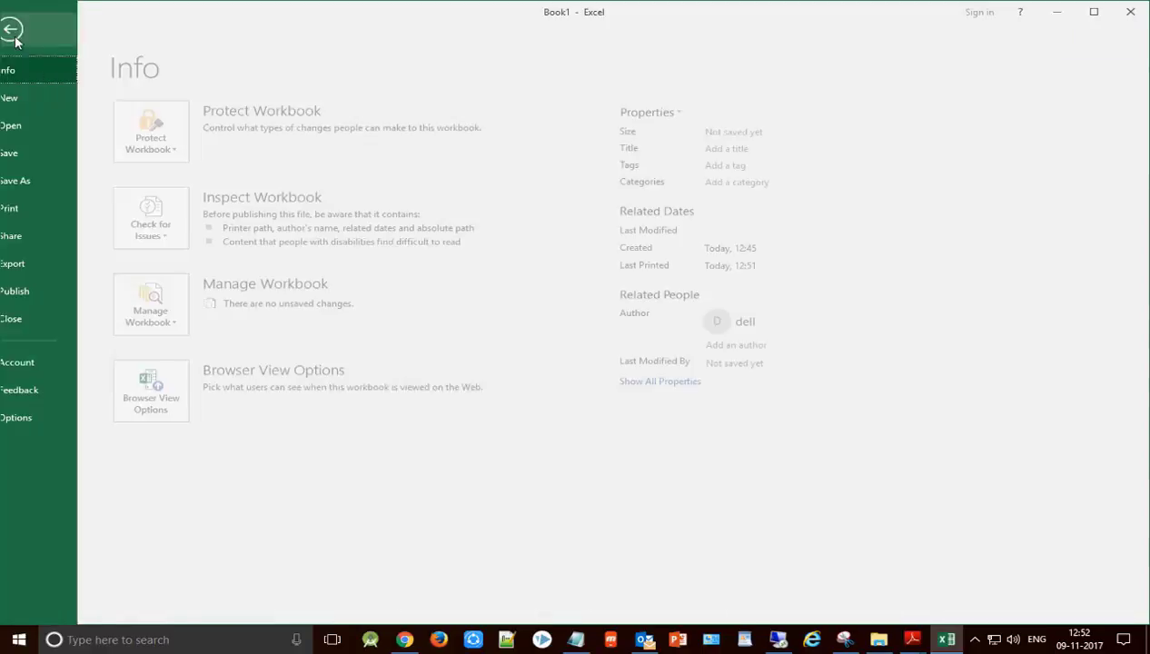
{"action": "left_click", "coordinate": [41, 203]}
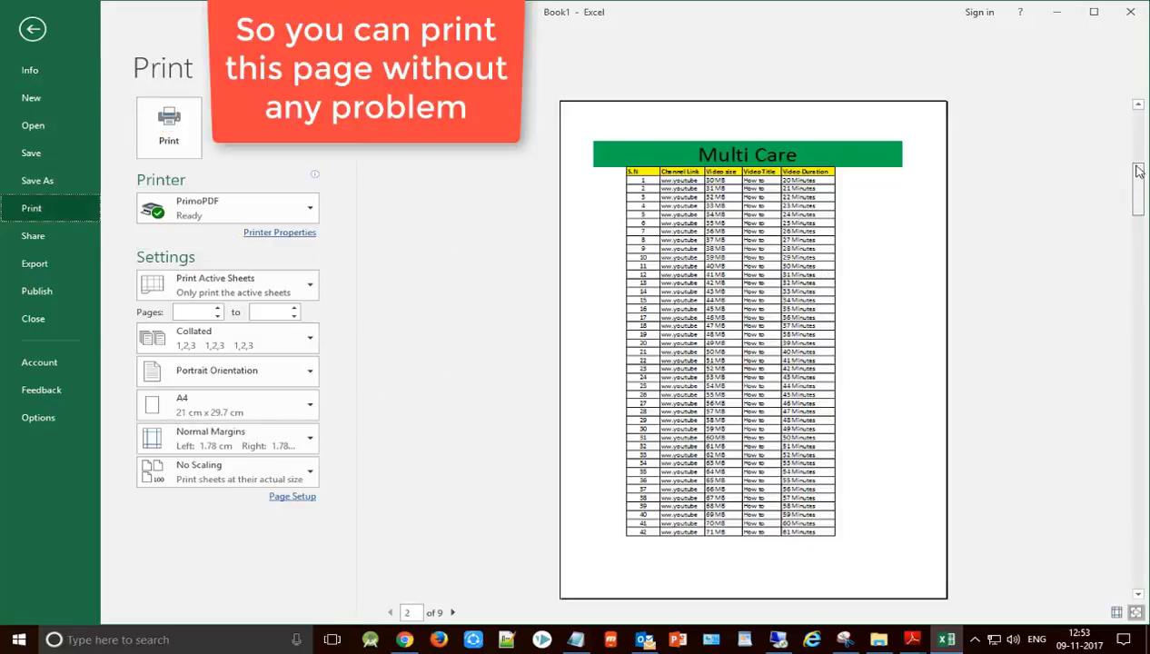
{"action": "scroll", "coordinate": [960, 284], "scroll_direction": "down", "scroll_amount": 2}
{"action": "scroll", "coordinate": [939, 297], "scroll_direction": "down", "scroll_amount": 3}
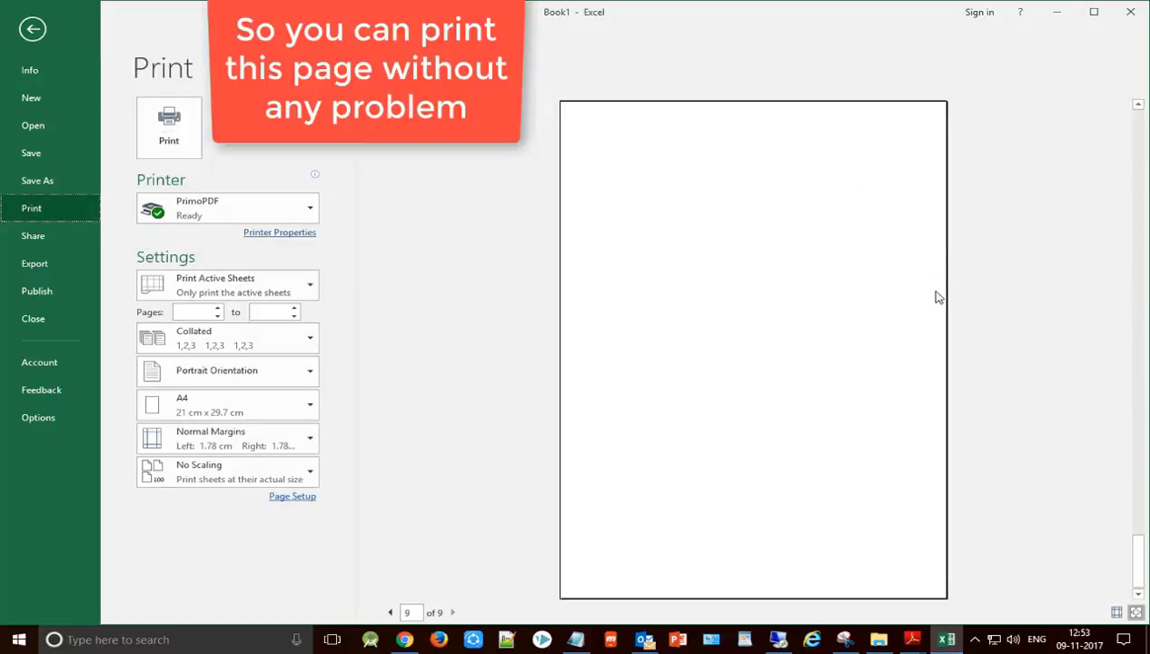
{"action": "scroll", "coordinate": [938, 297], "scroll_direction": "up", "scroll_amount": 3}
{"action": "scroll", "coordinate": [938, 297], "scroll_direction": "up", "scroll_amount": 2}
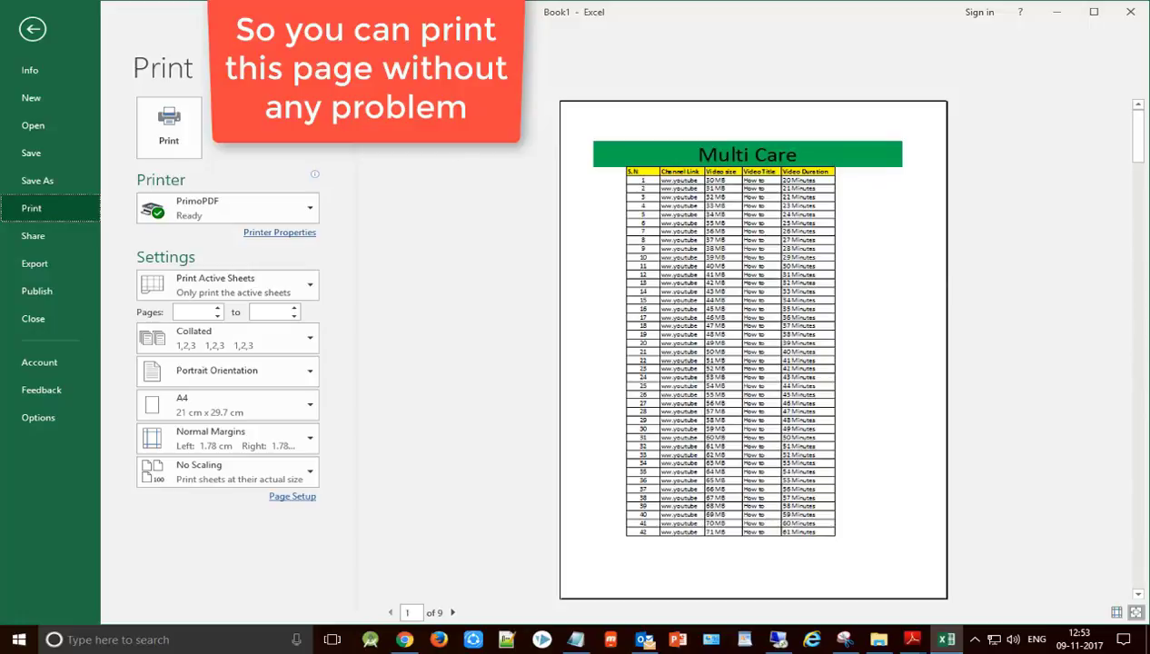
{"action": "left_click", "coordinate": [32, 30]}
Scroll down through the worksheet's four Multi Care table copies and back up
{"action": "scroll", "coordinate": [845, 415], "scroll_direction": "down", "scroll_amount": 7}
{"action": "scroll", "coordinate": [845, 415], "scroll_direction": "down", "scroll_amount": 6}
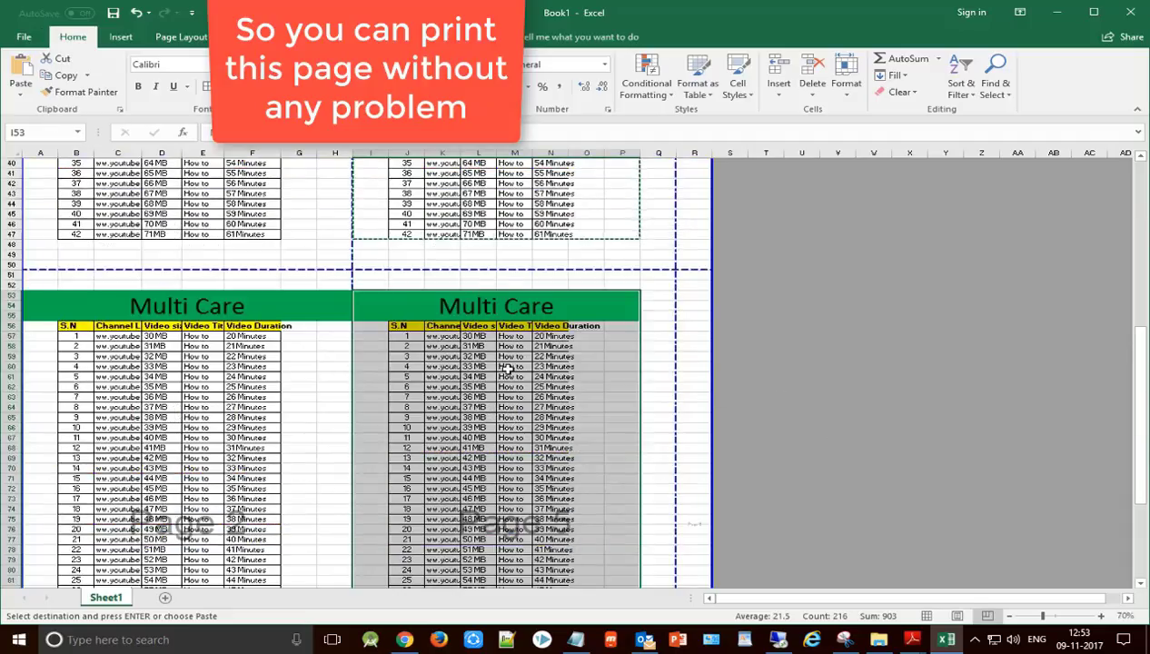
{"action": "scroll", "coordinate": [509, 368], "scroll_direction": "down", "scroll_amount": 7}
{"action": "scroll", "coordinate": [423, 317], "scroll_direction": "down", "scroll_amount": 9}
{"action": "scroll", "coordinate": [423, 316], "scroll_direction": "up", "scroll_amount": 13}
{"action": "scroll", "coordinate": [754, 198], "scroll_direction": "up", "scroll_amount": 13}
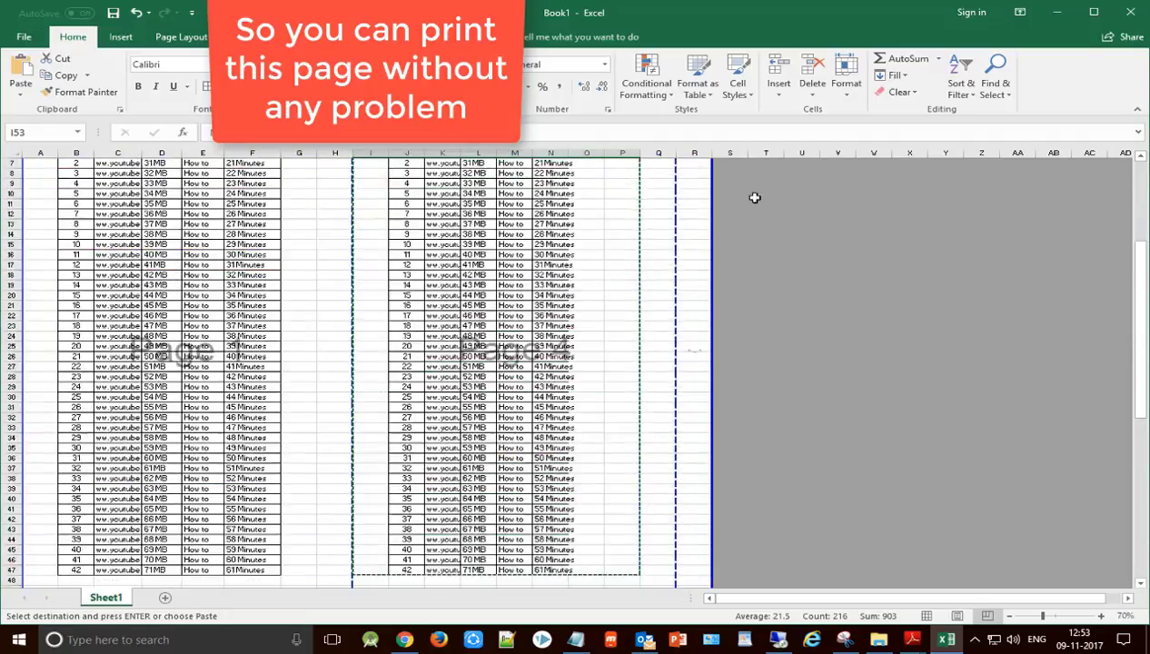